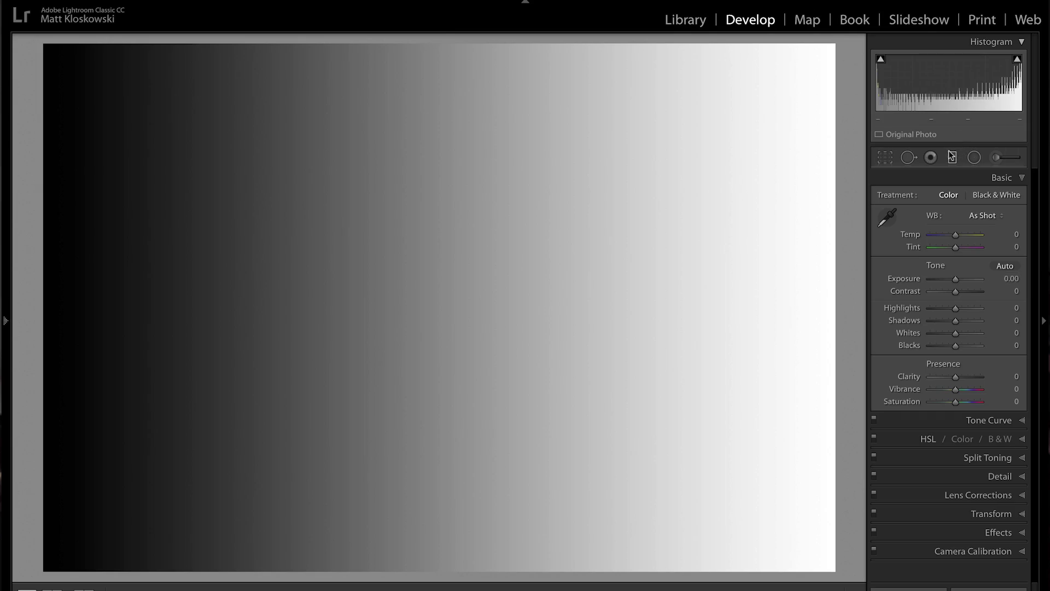
Step: Close the graduated filter settings to return to the Basic panel's white balance controls
{"action": "left_click", "coordinate": [952, 159]}
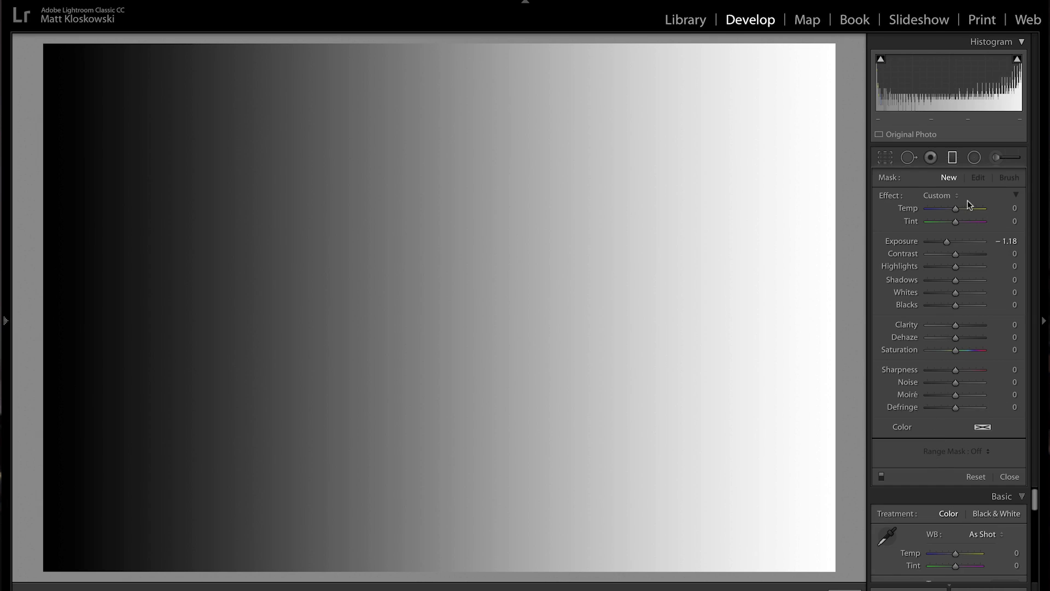
{"action": "left_click", "coordinate": [1009, 478]}
{"action": "left_click", "coordinate": [1010, 477]}
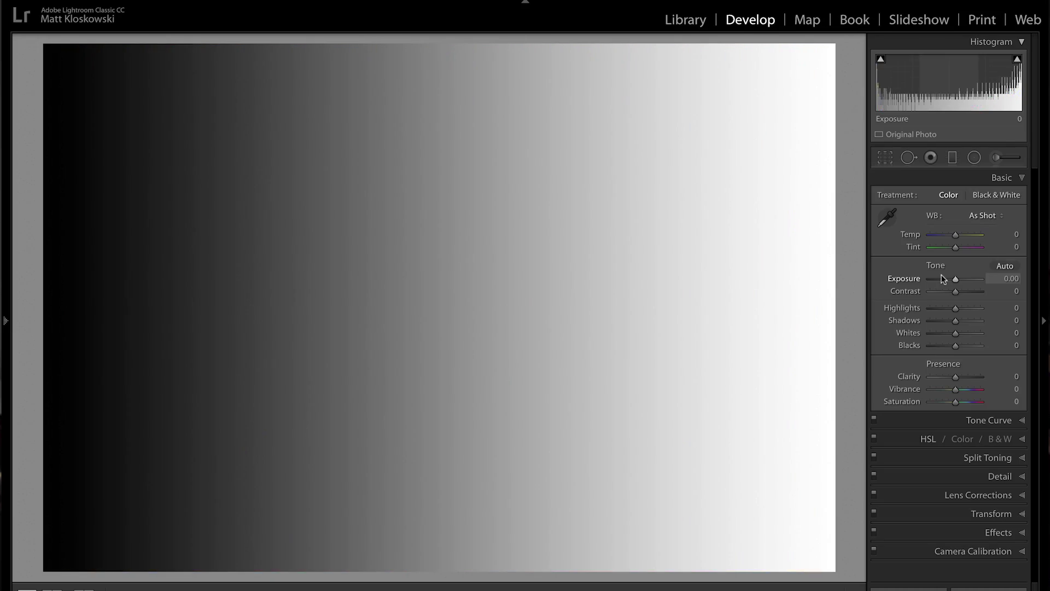
Step: Create a virtual copy of the neutral gradient photo and start a new graduated filter
{"action": "right_click", "coordinate": [541, 154]}
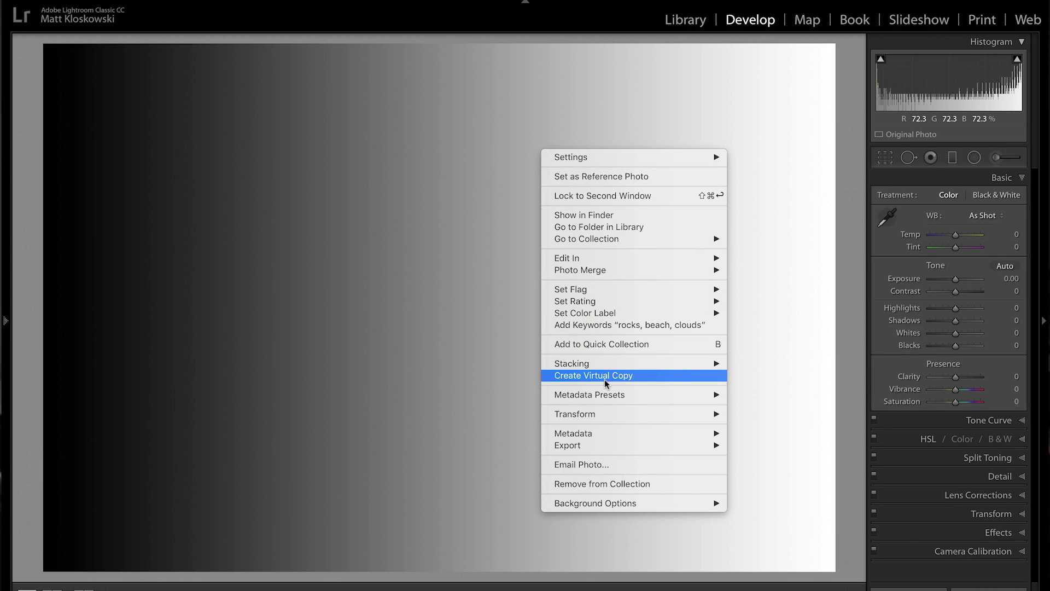
{"action": "left_click", "coordinate": [892, 250]}
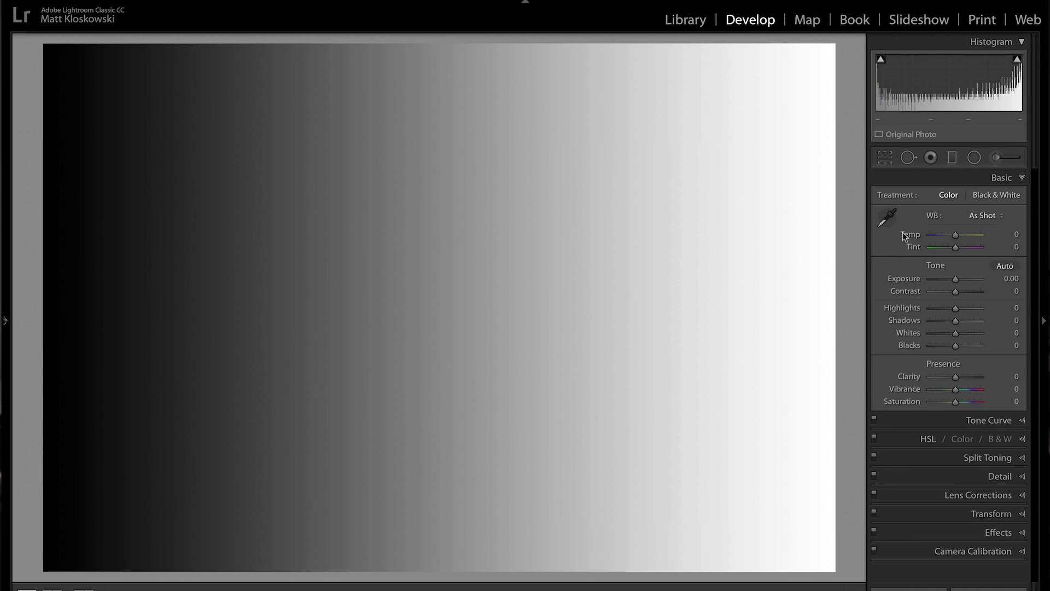
{"action": "left_click", "coordinate": [953, 157]}
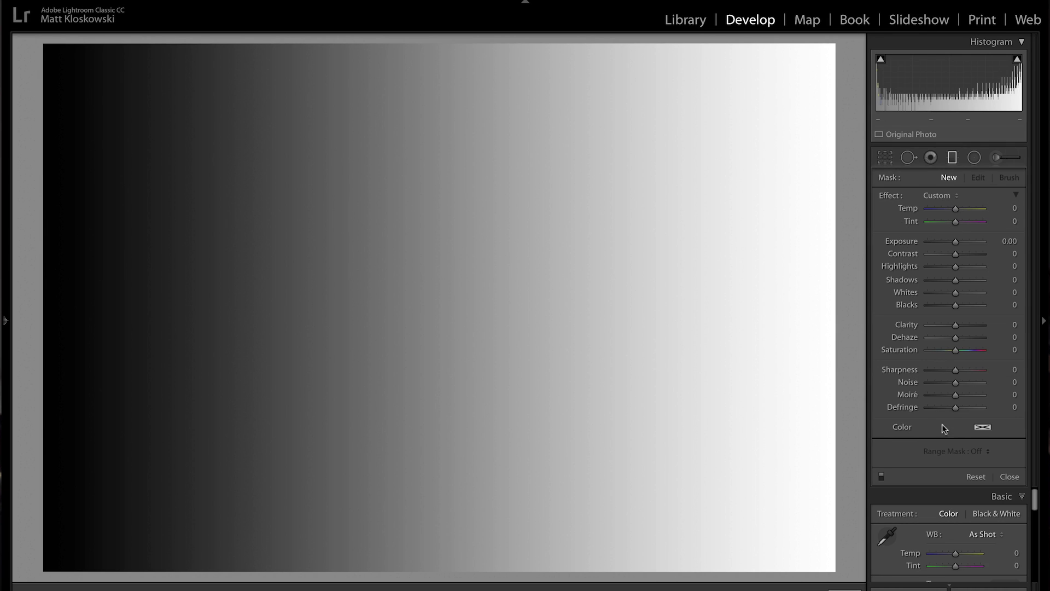
Step: Give the graduated filter a yellow colour at saturation 95 and drag it across the image
{"action": "left_click", "coordinate": [982, 428]}
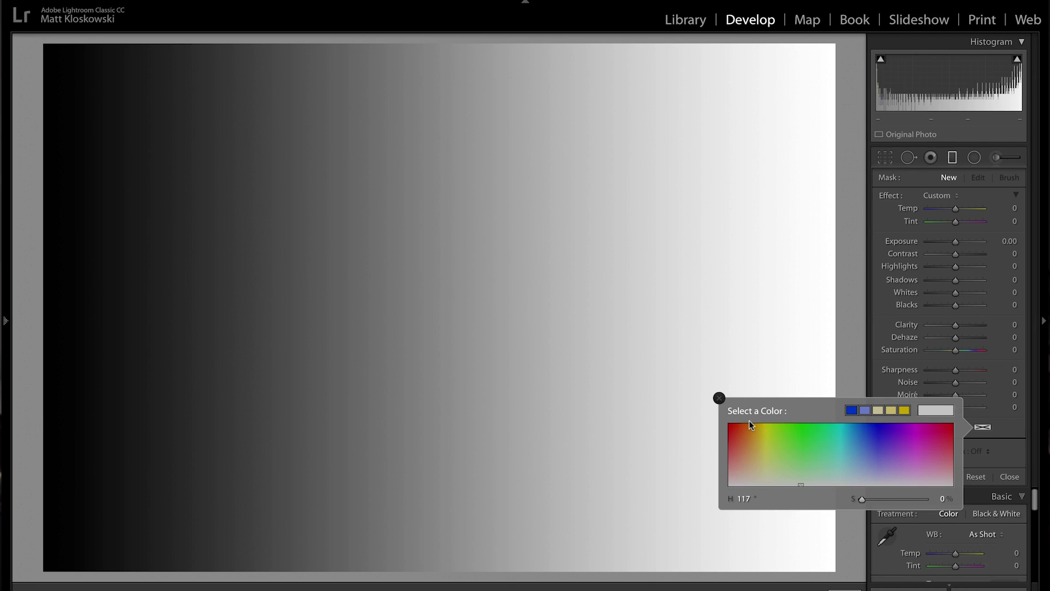
{"action": "left_click", "coordinate": [905, 410]}
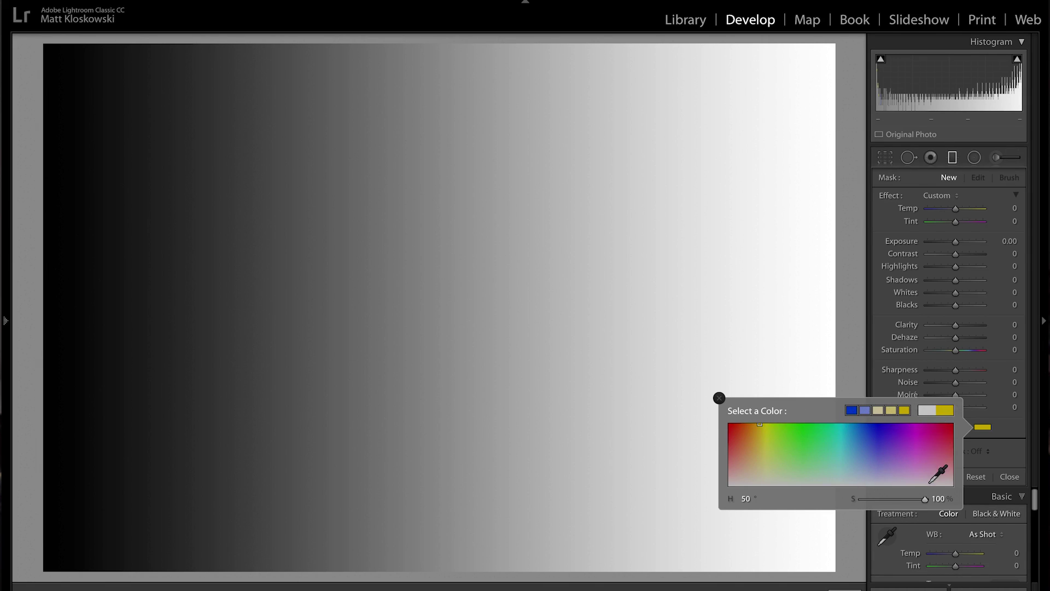
{"action": "mouse_move", "coordinate": [925, 502]}
{"action": "left_mouse_down"}
{"action": "mouse_move", "coordinate": [863, 503]}
{"action": "mouse_move", "coordinate": [933, 497]}
{"action": "mouse_move", "coordinate": [852, 502]}
{"action": "mouse_move", "coordinate": [930, 499]}
{"action": "left_mouse_up"}
{"action": "left_click", "coordinate": [718, 396]}
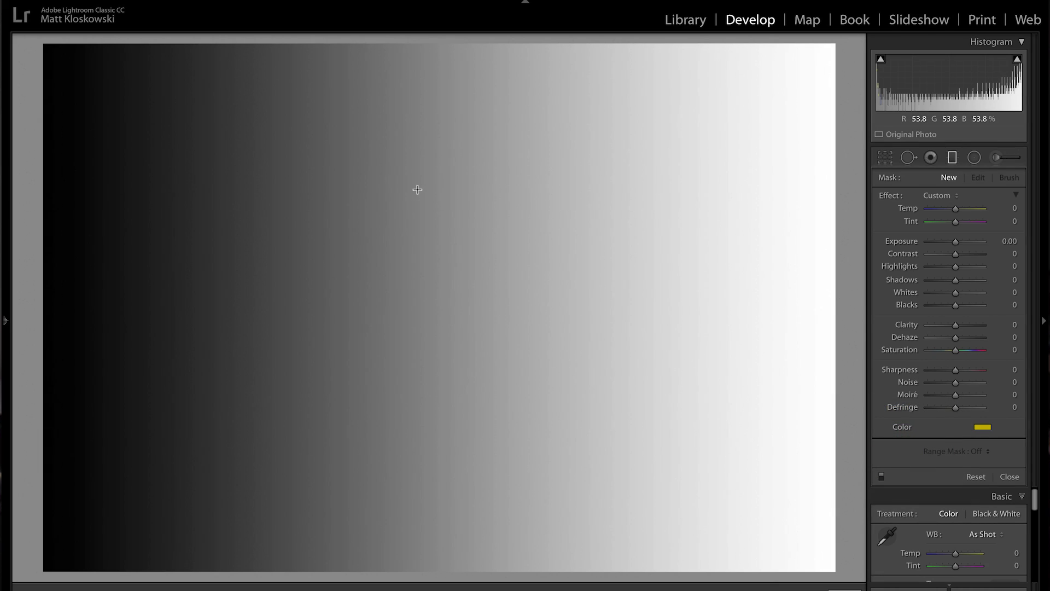
{"action": "left_click_drag", "start_coordinate": [417, 190], "coordinate": [514, 271]}
{"action": "left_click_drag", "start_coordinate": [846, 259], "coordinate": [863, 259]}
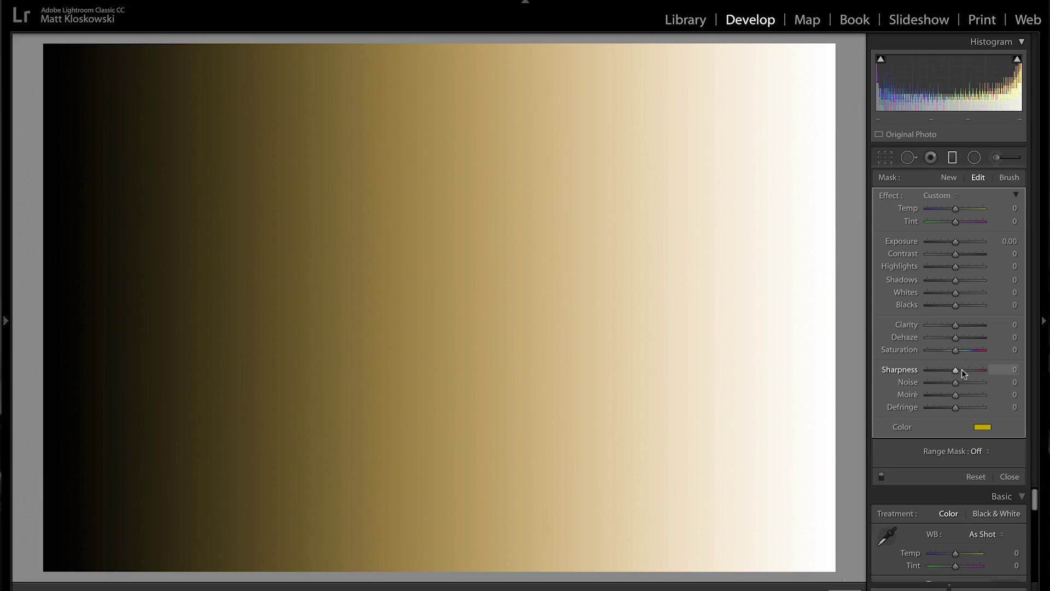
Step: Finish the yellow filter, collapse Basic, reopen the graduated filter settings, and switch to Photoshop
{"action": "left_click", "coordinate": [1010, 476]}
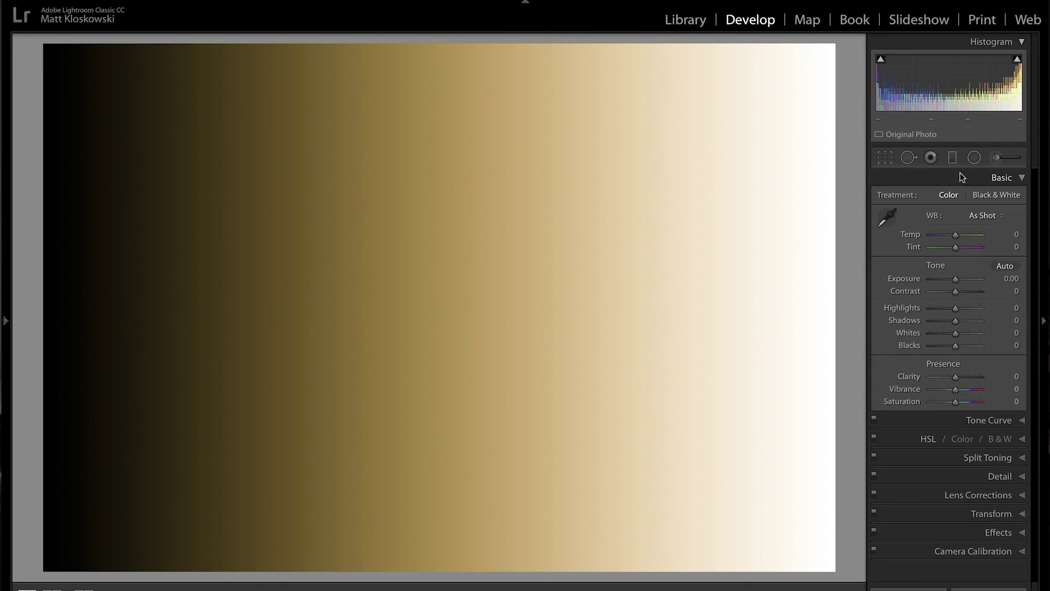
{"action": "left_click", "coordinate": [1001, 179]}
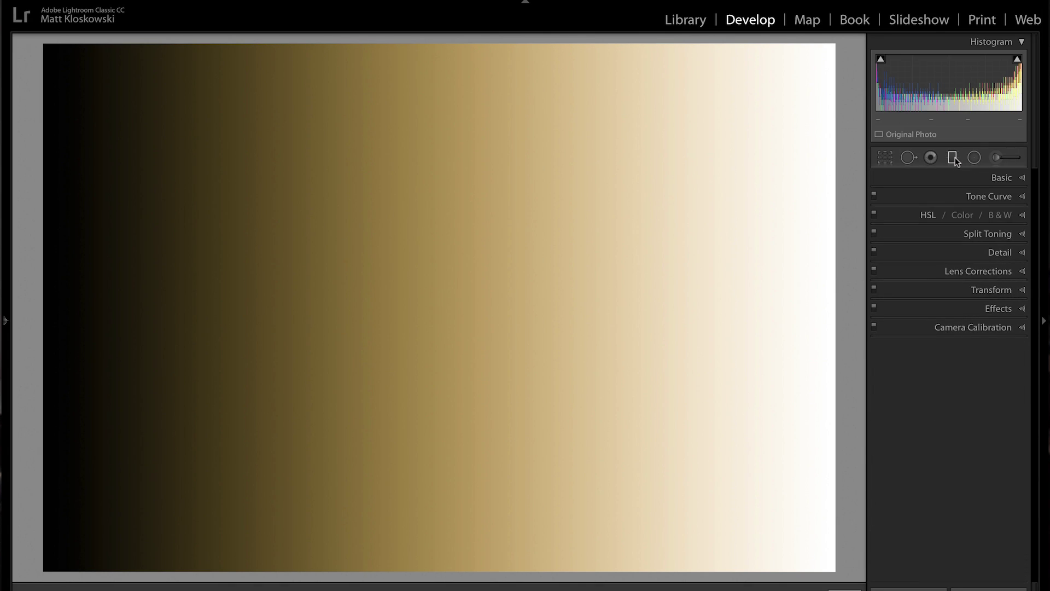
{"action": "left_click", "coordinate": [955, 157]}
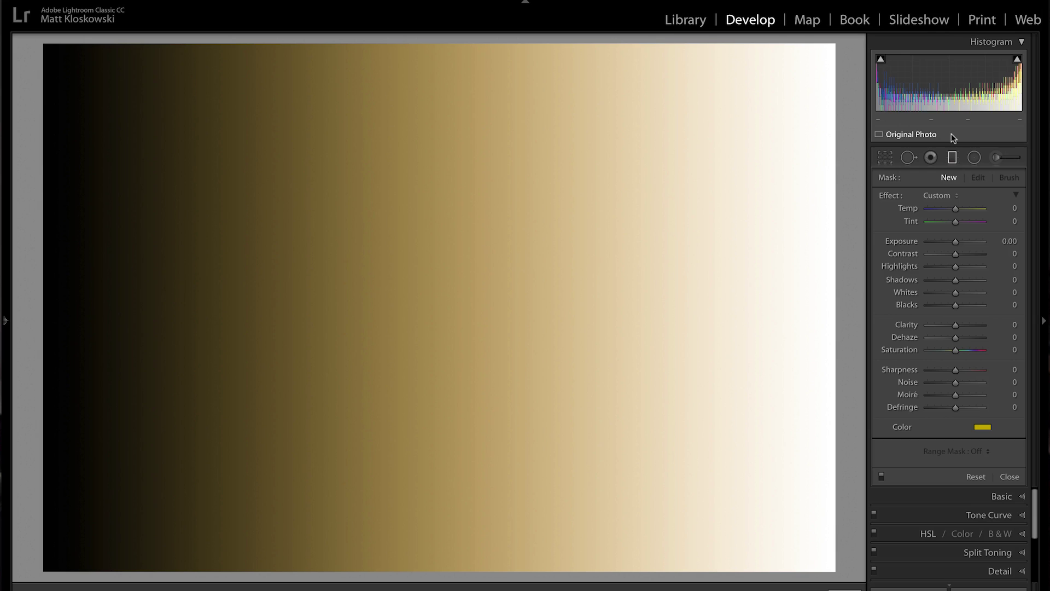
{"action": "key", "text": "super+Tab"}
{"action": "left_click", "coordinate": [880, 475]}
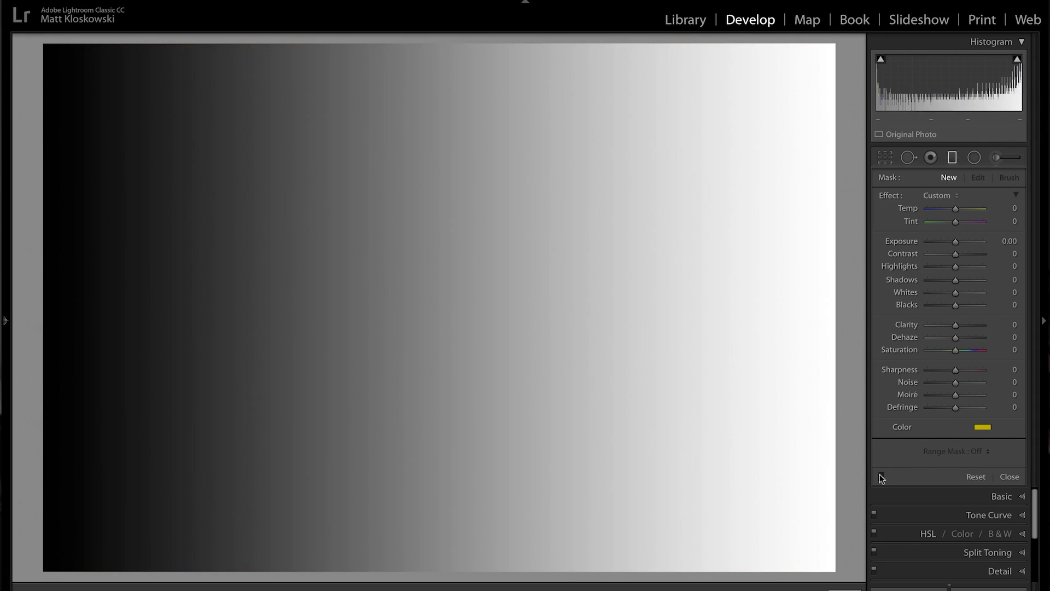
{"action": "left_click", "coordinate": [880, 474]}
{"action": "left_click", "coordinate": [880, 475]}
{"action": "left_click", "coordinate": [880, 475]}
{"action": "left_click", "coordinate": [880, 475]}
{"action": "left_click", "coordinate": [880, 475]}
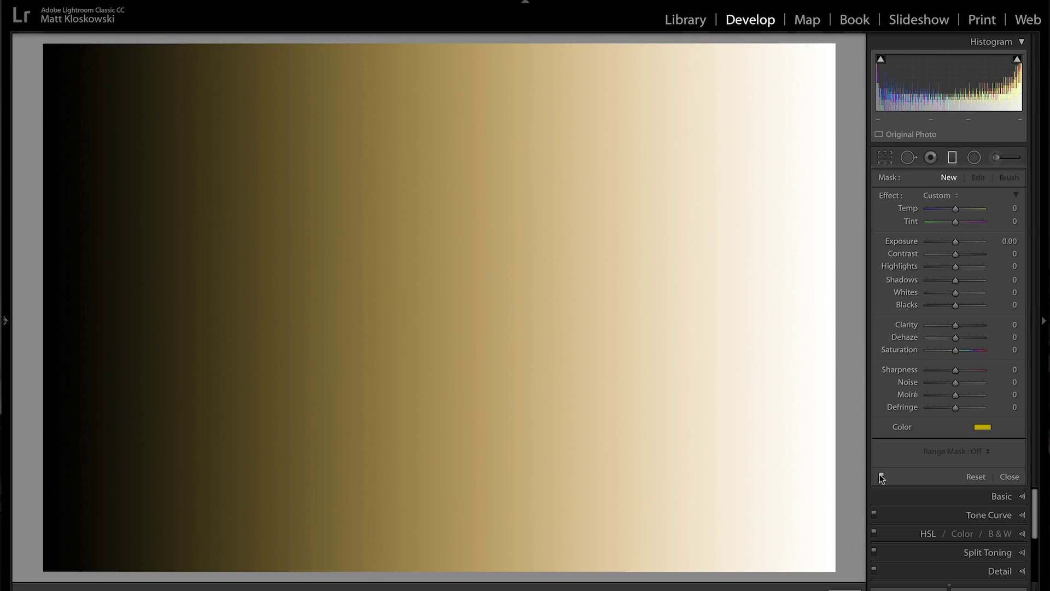
{"action": "left_click", "coordinate": [880, 475]}
{"action": "left_click", "coordinate": [880, 474]}
{"action": "left_click", "coordinate": [880, 475]}
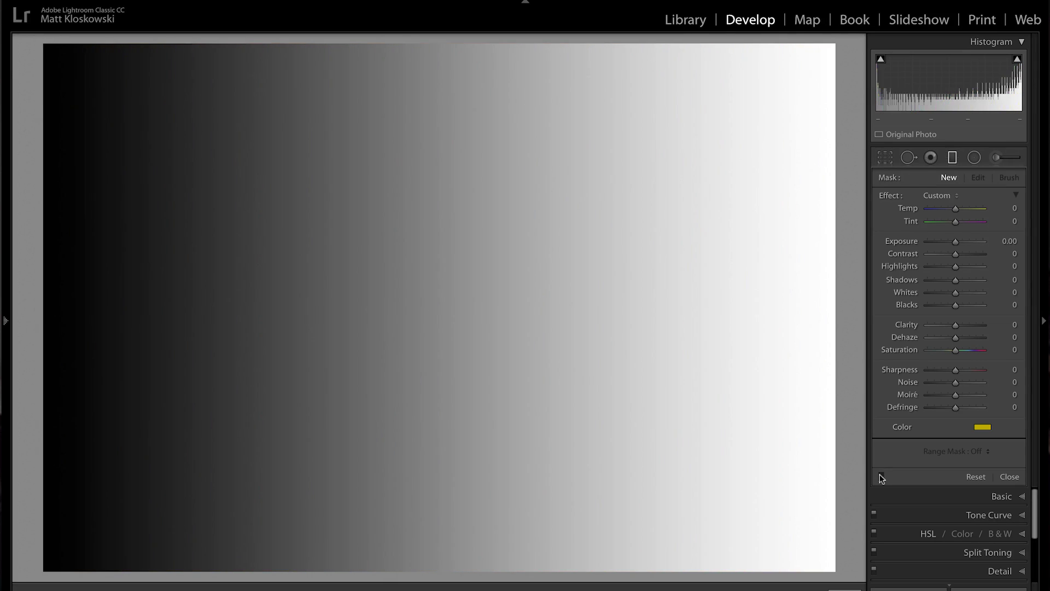
{"action": "left_click", "coordinate": [880, 475]}
{"action": "left_click", "coordinate": [880, 475]}
{"action": "left_click", "coordinate": [880, 475]}
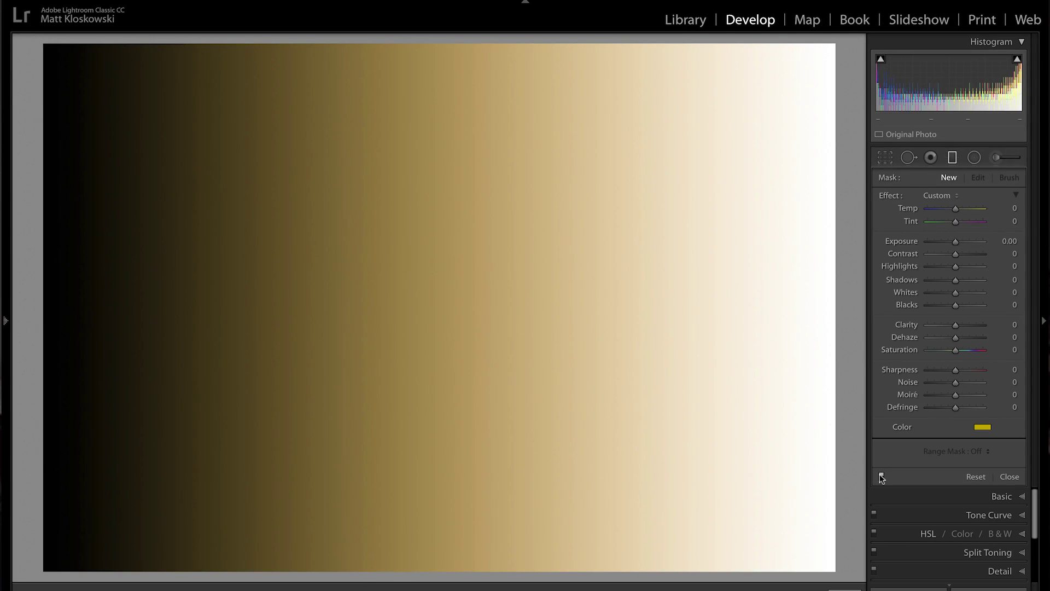
{"action": "left_click", "coordinate": [881, 475]}
{"action": "left_click", "coordinate": [880, 475]}
{"action": "left_click", "coordinate": [880, 475]}
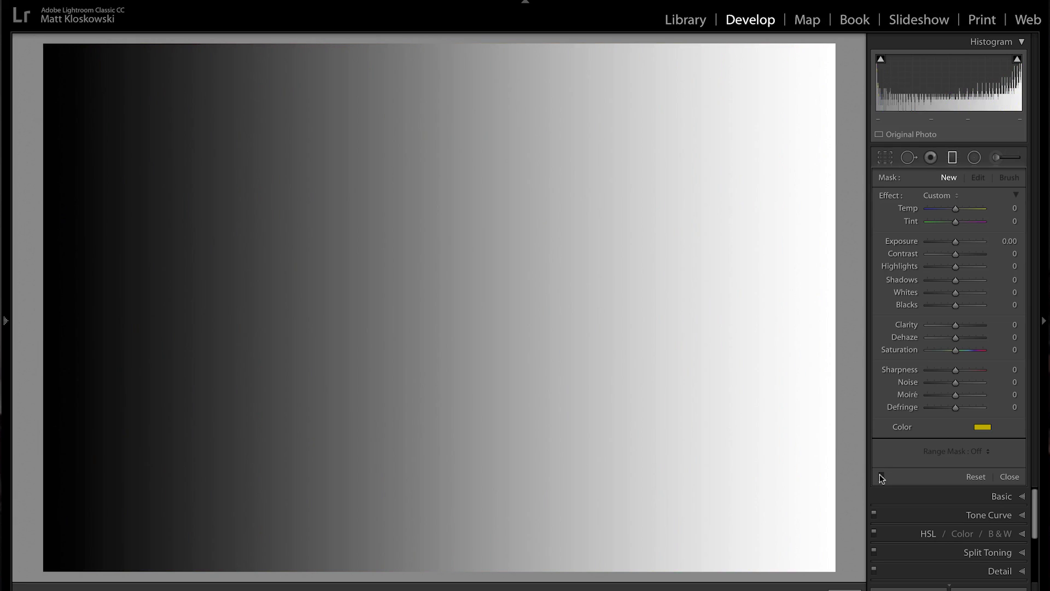
{"action": "left_click", "coordinate": [881, 476]}
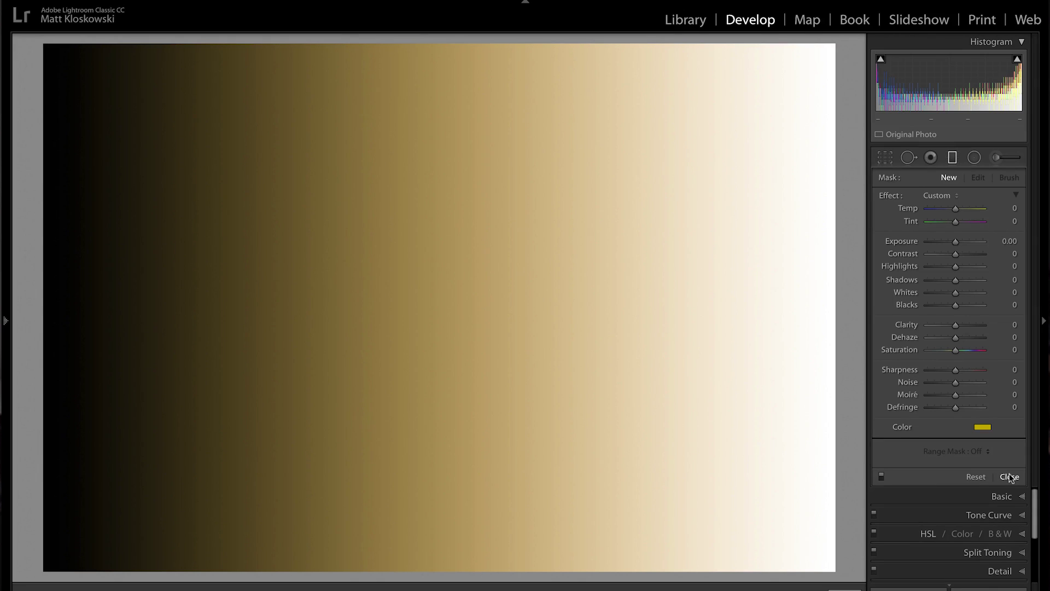
{"action": "left_click", "coordinate": [1010, 477]}
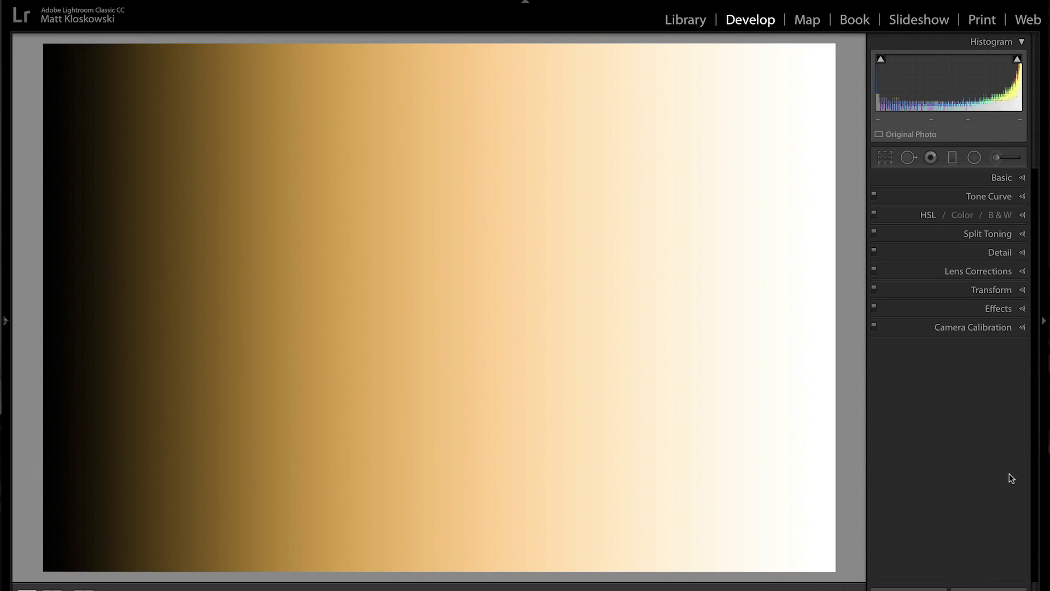
Step: Reopen the gradient in Develop, reset Temp to neutral, then warm it back to +100
{"action": "key", "text": "g"}
{"action": "double_click", "coordinate": [74, 140]}
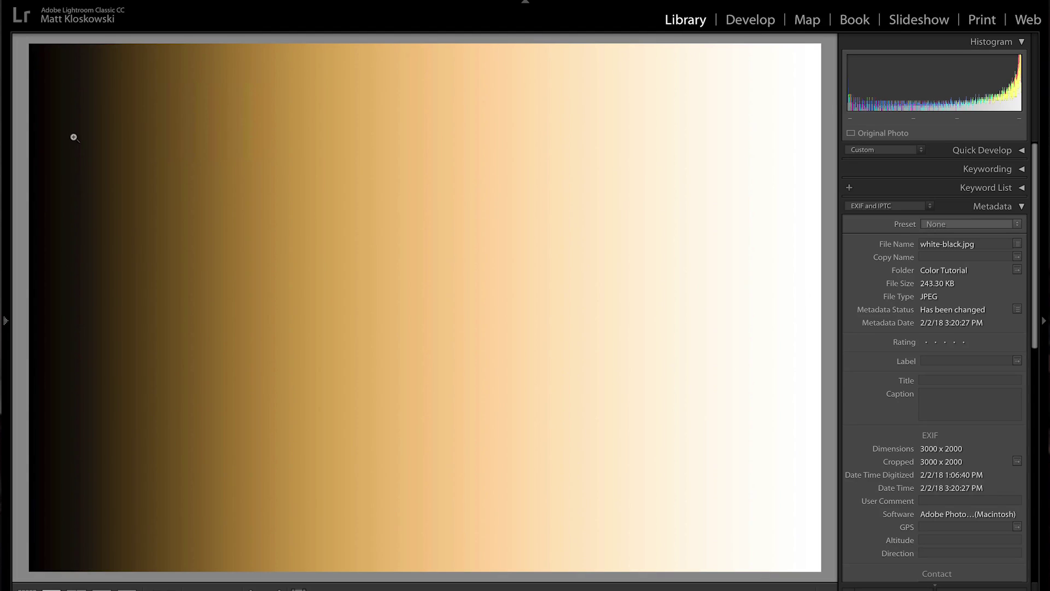
{"action": "key", "text": "d"}
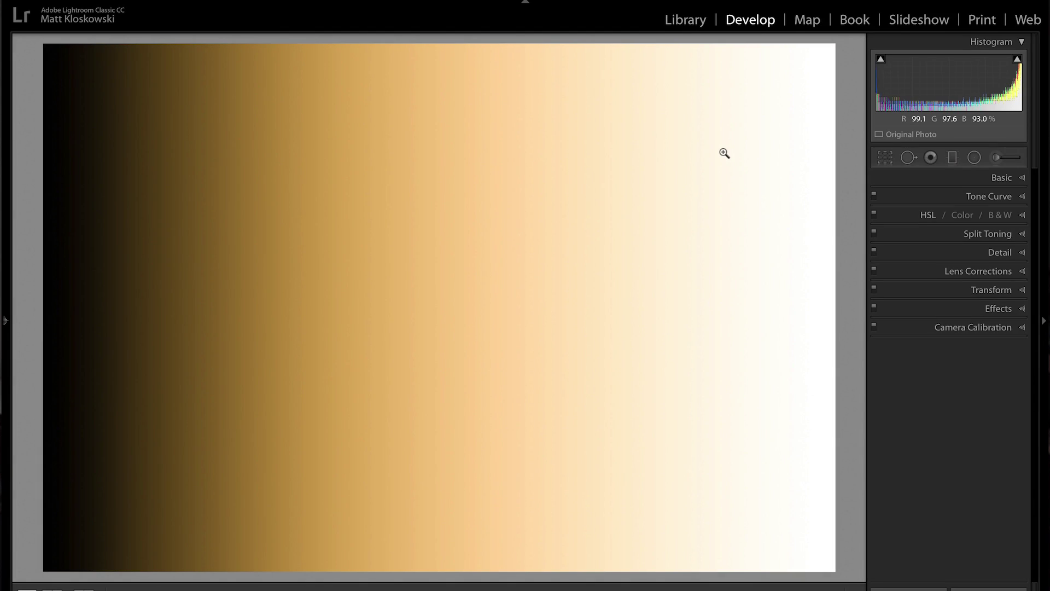
{"action": "left_click", "coordinate": [1001, 177]}
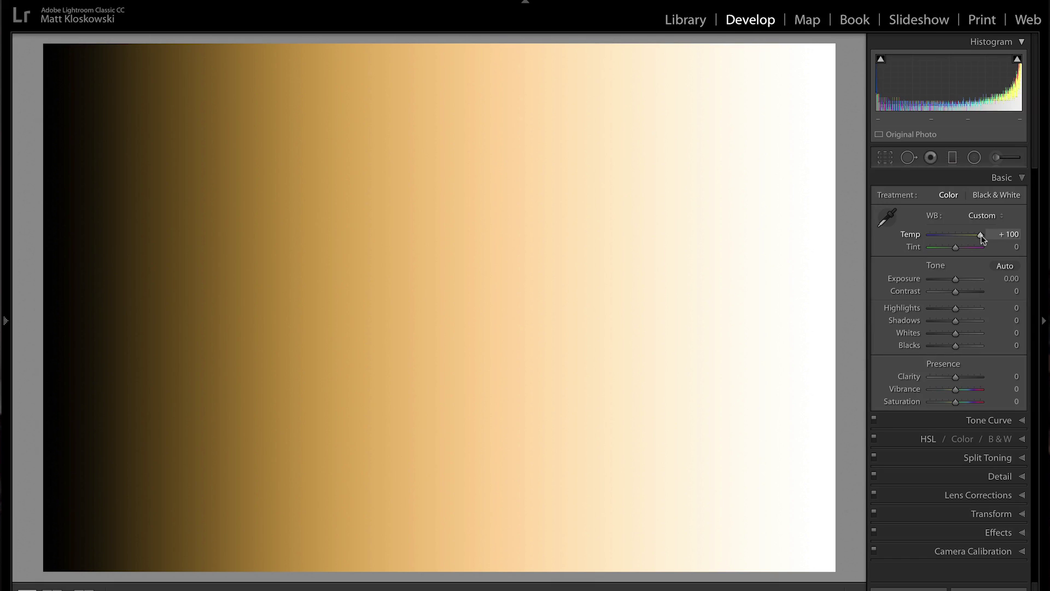
{"action": "double_click", "coordinate": [911, 239]}
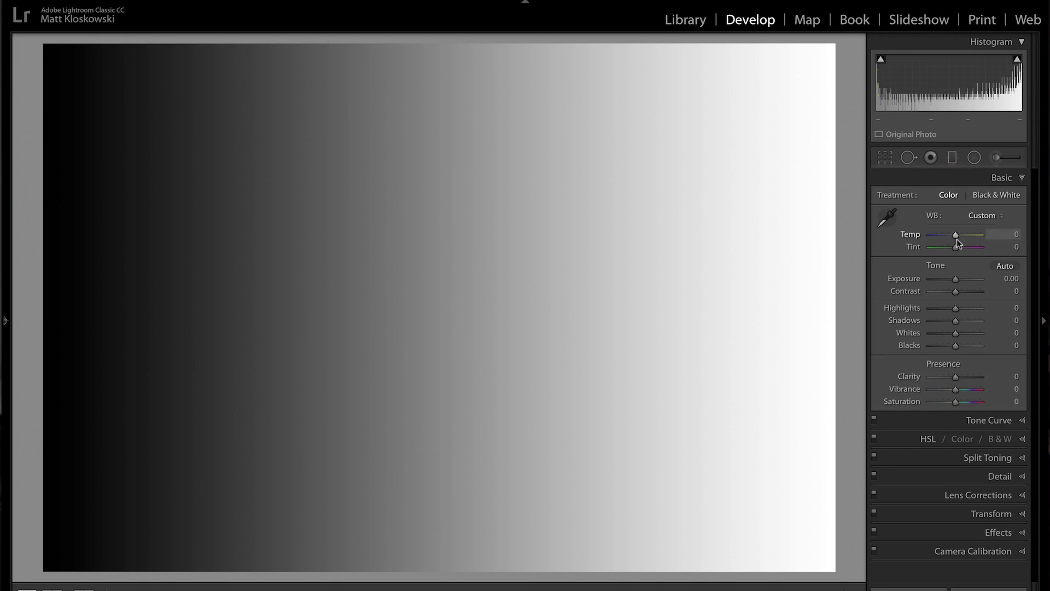
{"action": "left_click_drag", "start_coordinate": [957, 234], "coordinate": [1003, 239]}
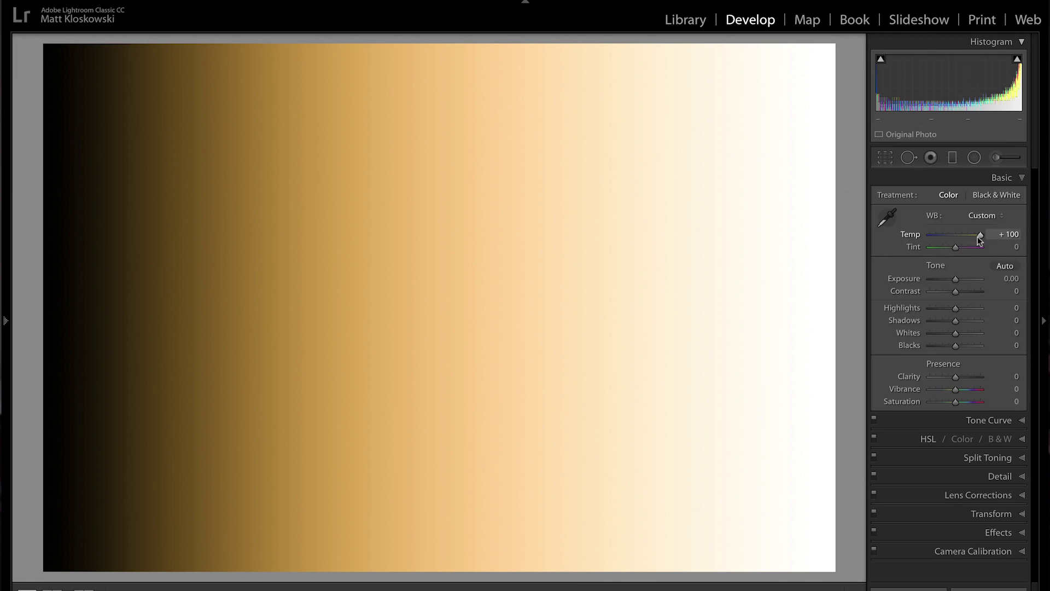
{"action": "mouse_move", "coordinate": [979, 235]}
{"action": "left_mouse_down"}
{"action": "mouse_move", "coordinate": [950, 239]}
{"action": "mouse_move", "coordinate": [993, 242]}
{"action": "left_mouse_up"}
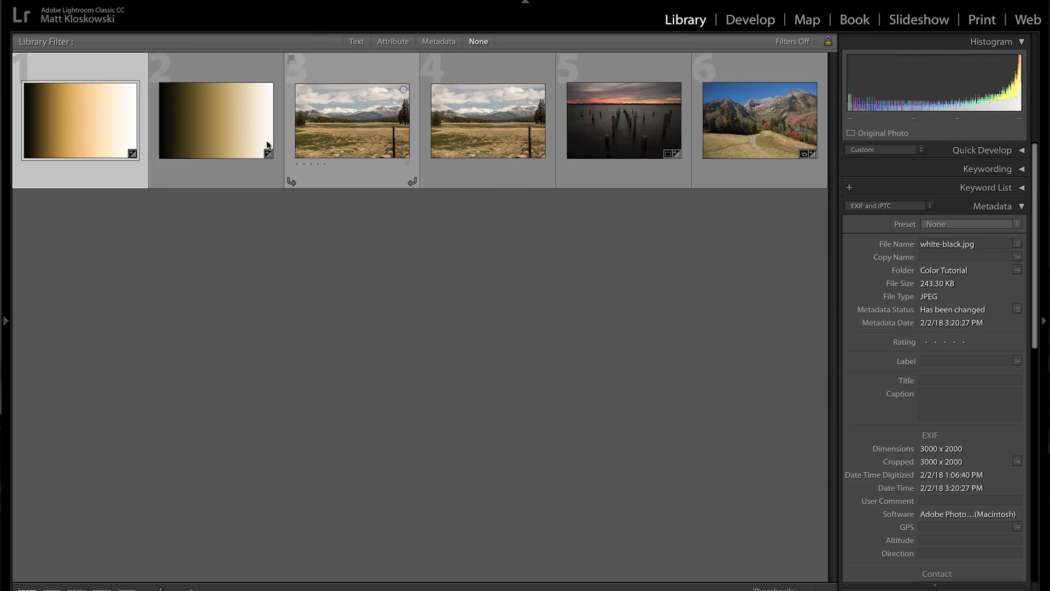
Step: Open the mountain meadow photo in Develop, try Temp +100, then reset it to As Shot
{"action": "double_click", "coordinate": [335, 138]}
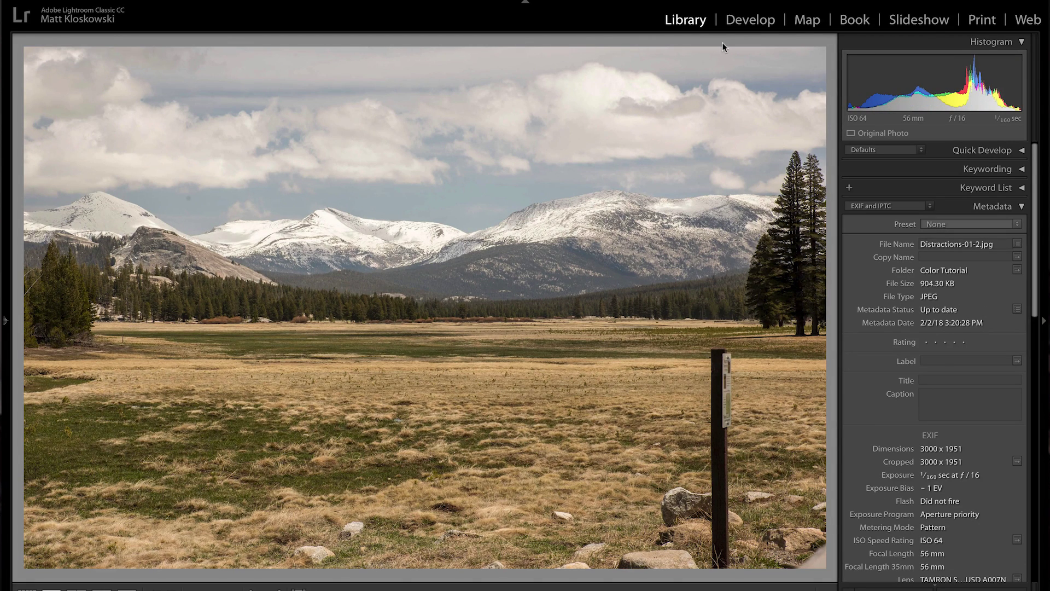
{"action": "left_click", "coordinate": [751, 20]}
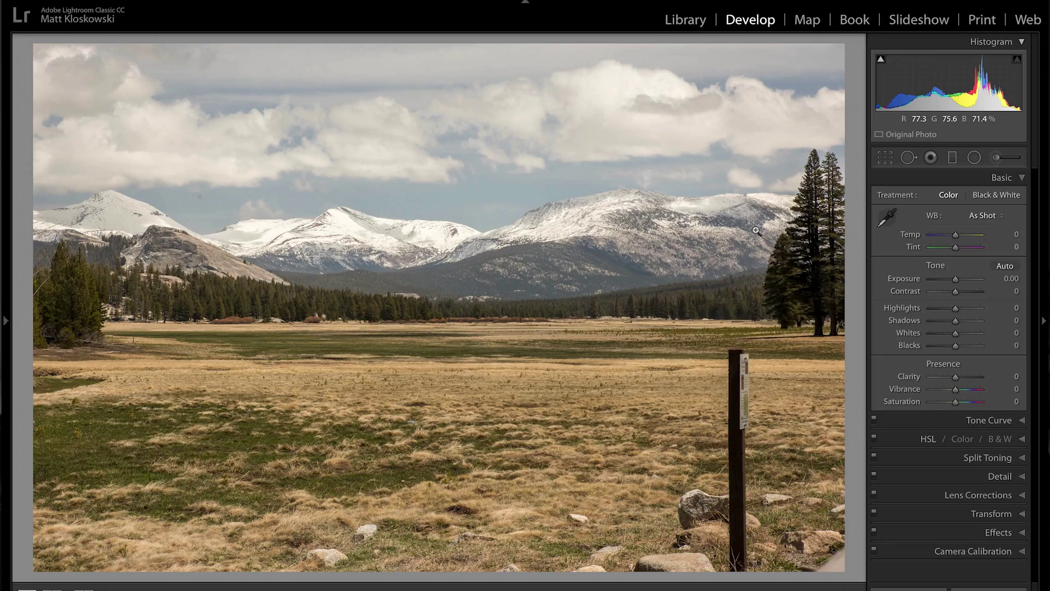
{"action": "left_click_drag", "start_coordinate": [958, 235], "coordinate": [1015, 235]}
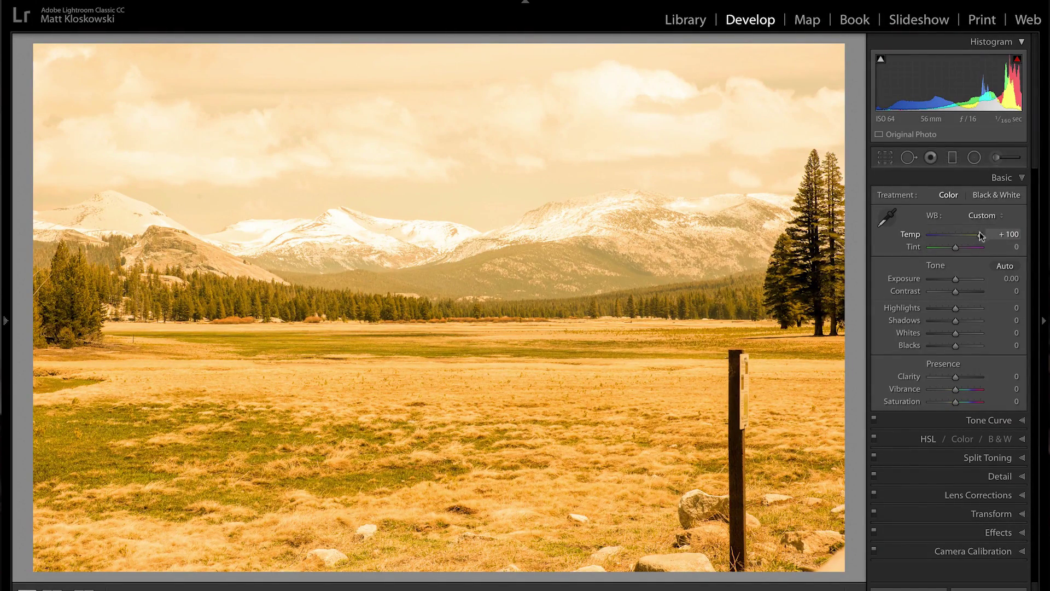
{"action": "mouse_move", "coordinate": [980, 236]}
{"action": "left_mouse_down"}
{"action": "mouse_move", "coordinate": [956, 235]}
{"action": "mouse_move", "coordinate": [1019, 236]}
{"action": "mouse_move", "coordinate": [956, 236]}
{"action": "mouse_move", "coordinate": [996, 244]}
{"action": "left_mouse_up"}
{"action": "double_click", "coordinate": [993, 241]}
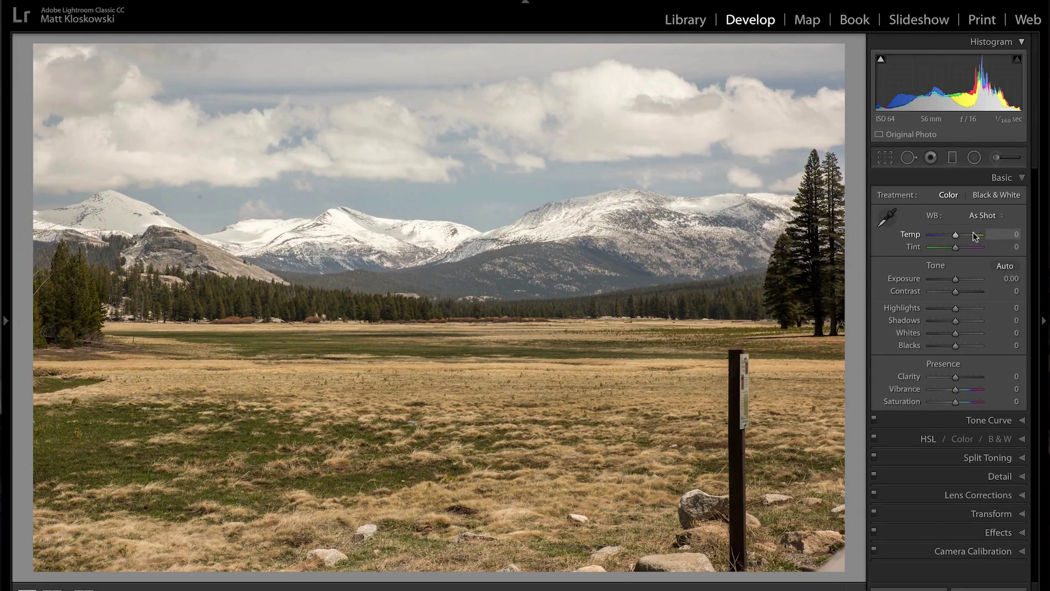
{"action": "left_click", "coordinate": [952, 157]}
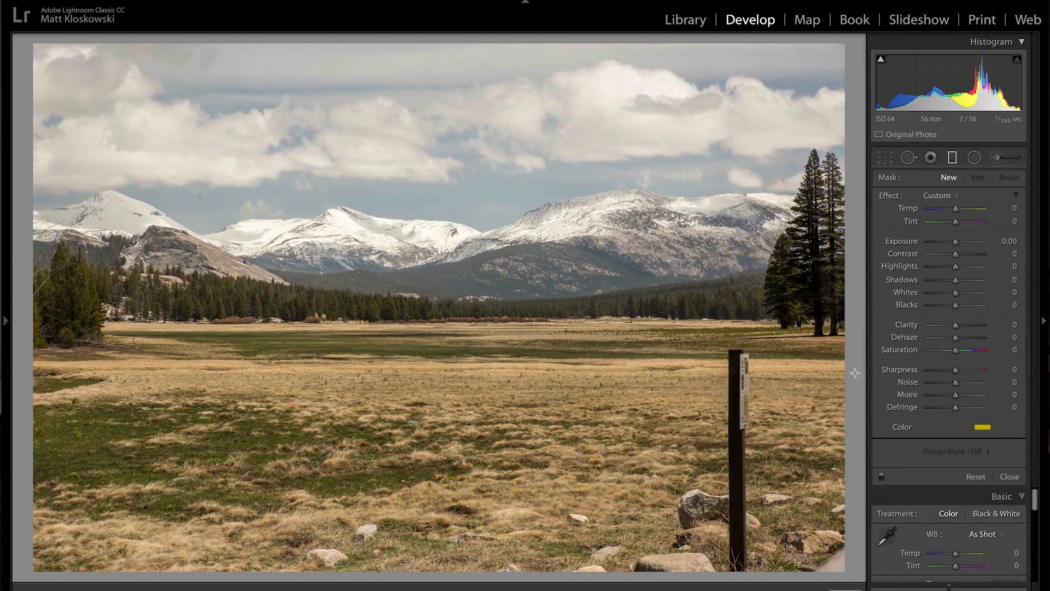
Step: Lay a yellow-tinted graduated filter over the meadow photo and toggle it off to compare
{"action": "left_click_drag", "start_coordinate": [855, 373], "coordinate": [864, 372]}
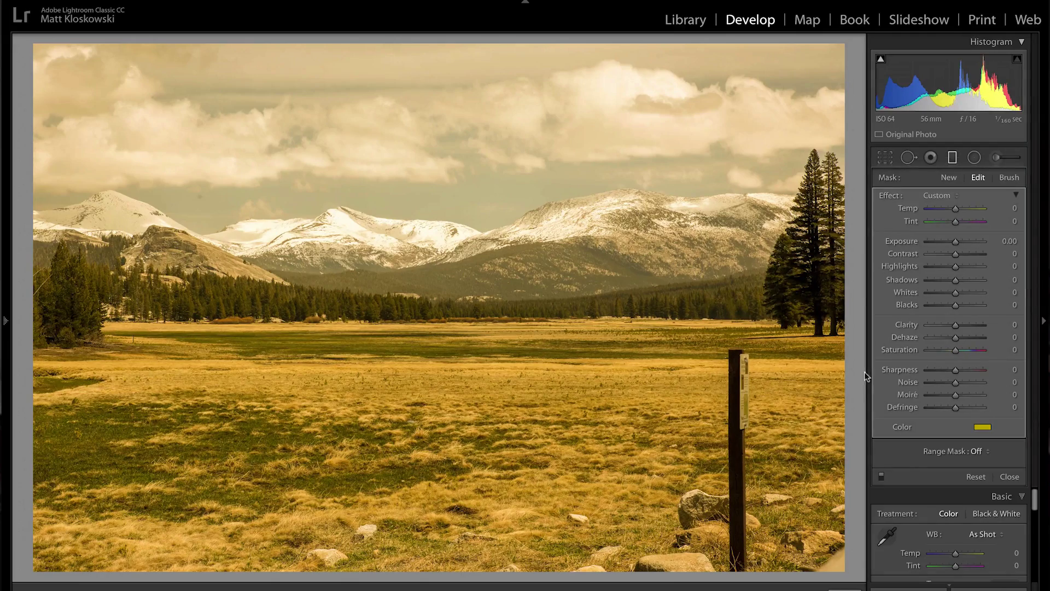
{"action": "left_click", "coordinate": [882, 476]}
Step: Close the meadow filter, move to the sunset pier photo, and try the Red and Blue Hue sliders
{"action": "left_click", "coordinate": [1010, 477]}
{"action": "key", "text": "Right"}
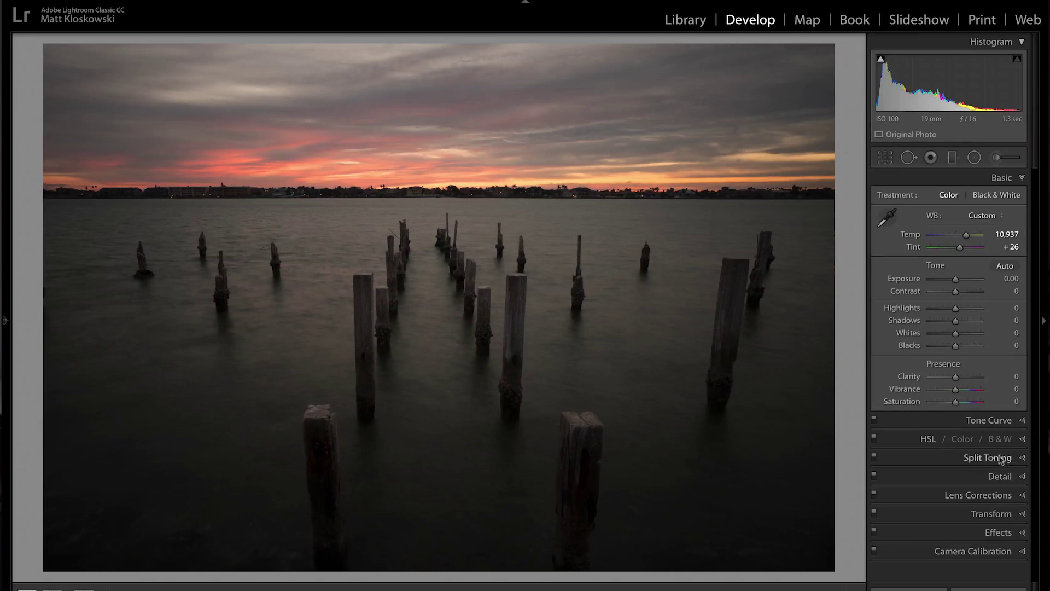
{"action": "left_click", "coordinate": [933, 439]}
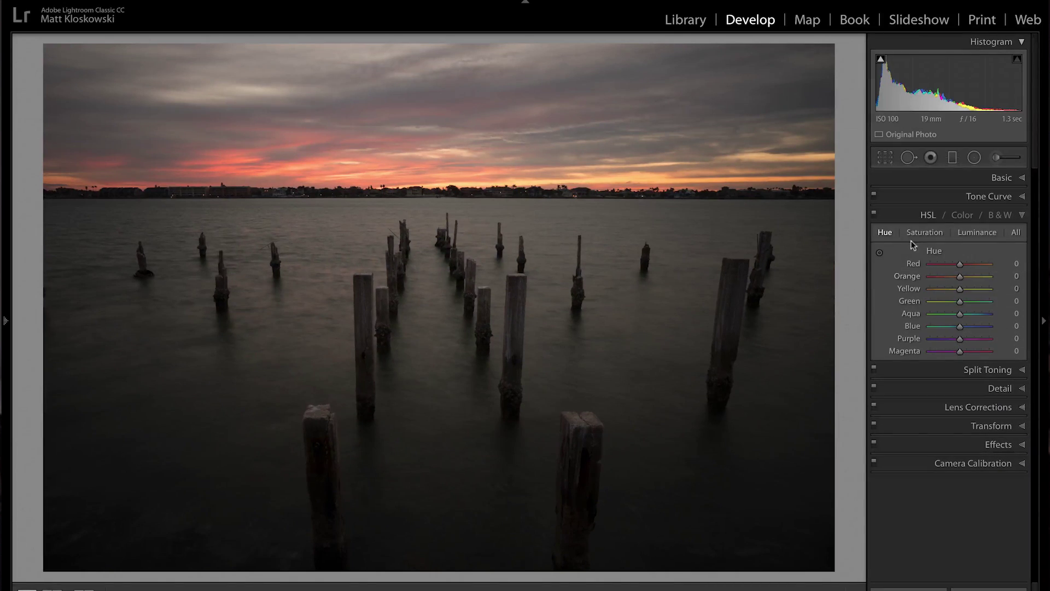
{"action": "mouse_move", "coordinate": [960, 265]}
{"action": "left_mouse_down"}
{"action": "mouse_move", "coordinate": [917, 264]}
{"action": "mouse_move", "coordinate": [993, 265]}
{"action": "mouse_move", "coordinate": [936, 265]}
{"action": "mouse_move", "coordinate": [980, 265]}
{"action": "mouse_move", "coordinate": [953, 265]}
{"action": "left_mouse_up"}
{"action": "mouse_move", "coordinate": [963, 327]}
{"action": "left_mouse_down"}
{"action": "mouse_move", "coordinate": [929, 330]}
{"action": "mouse_move", "coordinate": [946, 333]}
{"action": "left_mouse_up"}
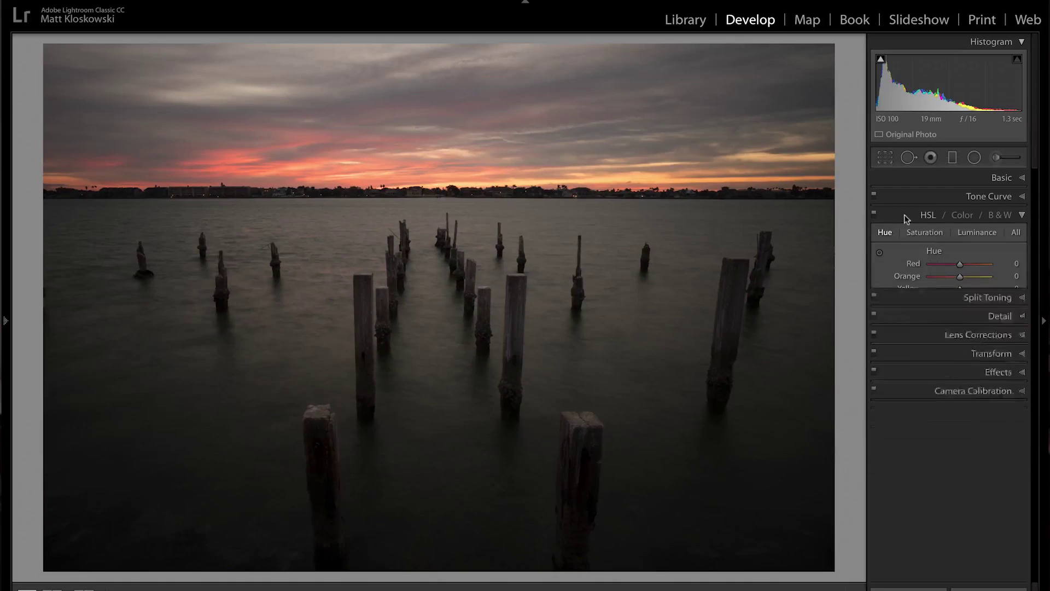
{"action": "left_click", "coordinate": [908, 215]}
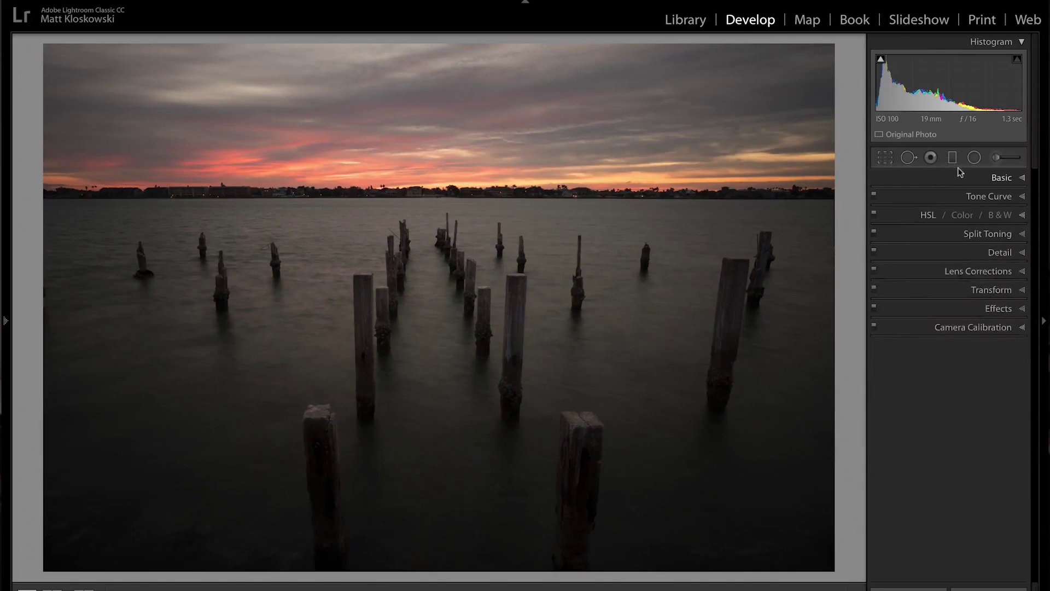
{"action": "left_click", "coordinate": [993, 178]}
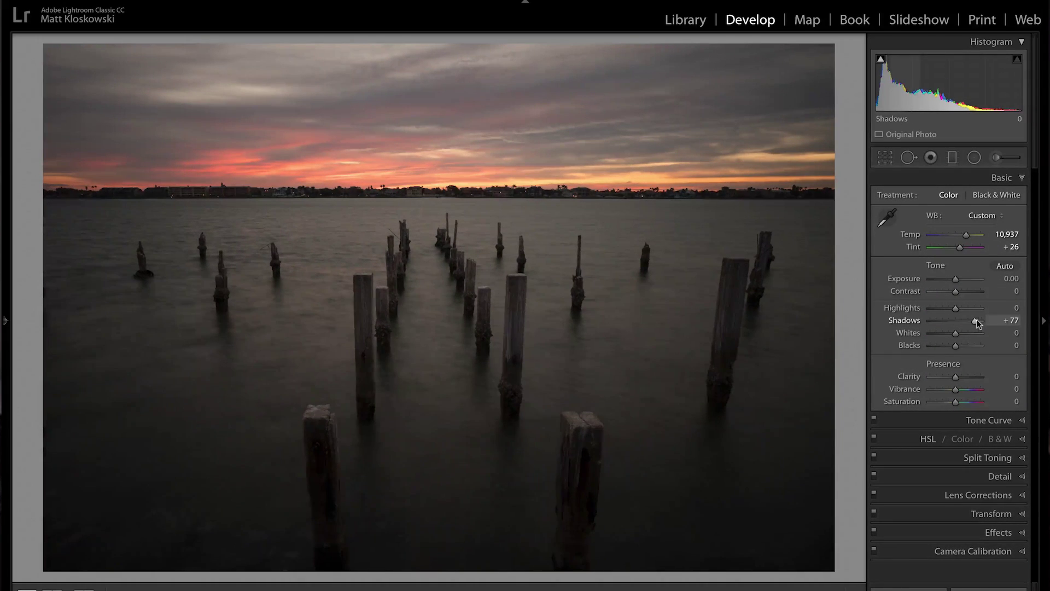
Step: Set Shadows +100, Whites +55 and Saturation +10, then warm Temp toward 16,714
{"action": "mouse_move", "coordinate": [981, 323]}
{"action": "left_mouse_down"}
{"action": "mouse_move", "coordinate": [1002, 321]}
{"action": "mouse_move", "coordinate": [972, 334]}
{"action": "left_mouse_up"}
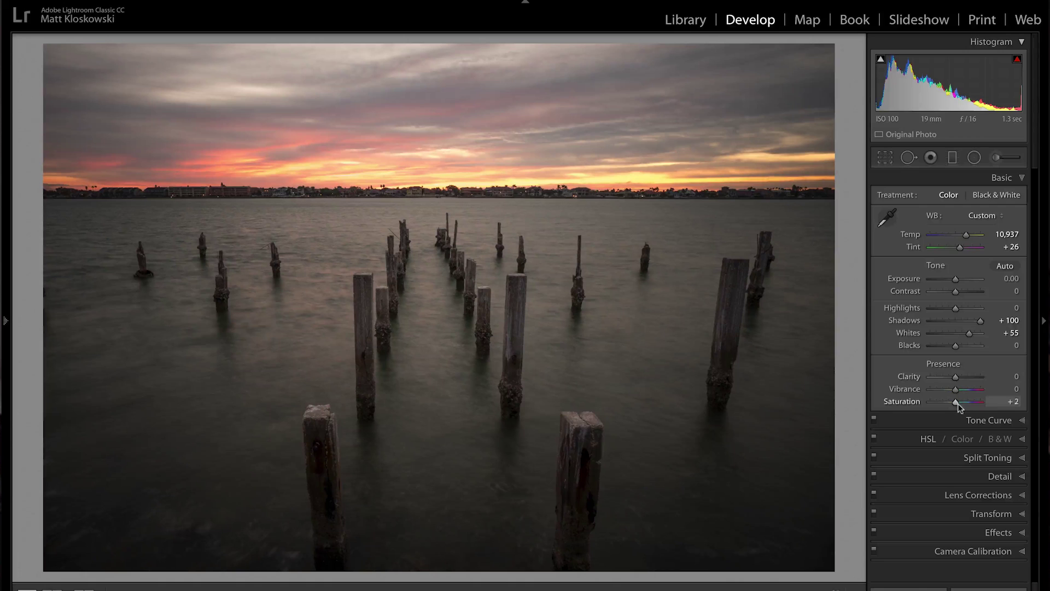
{"action": "left_click_drag", "start_coordinate": [957, 402], "coordinate": [961, 403]}
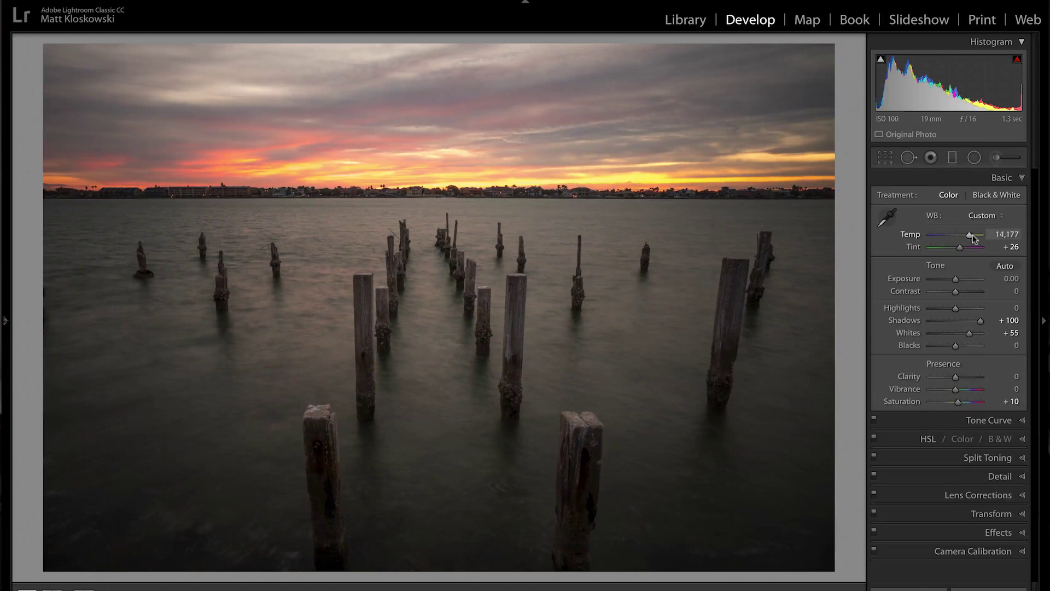
{"action": "left_click_drag", "start_coordinate": [973, 235], "coordinate": [974, 233]}
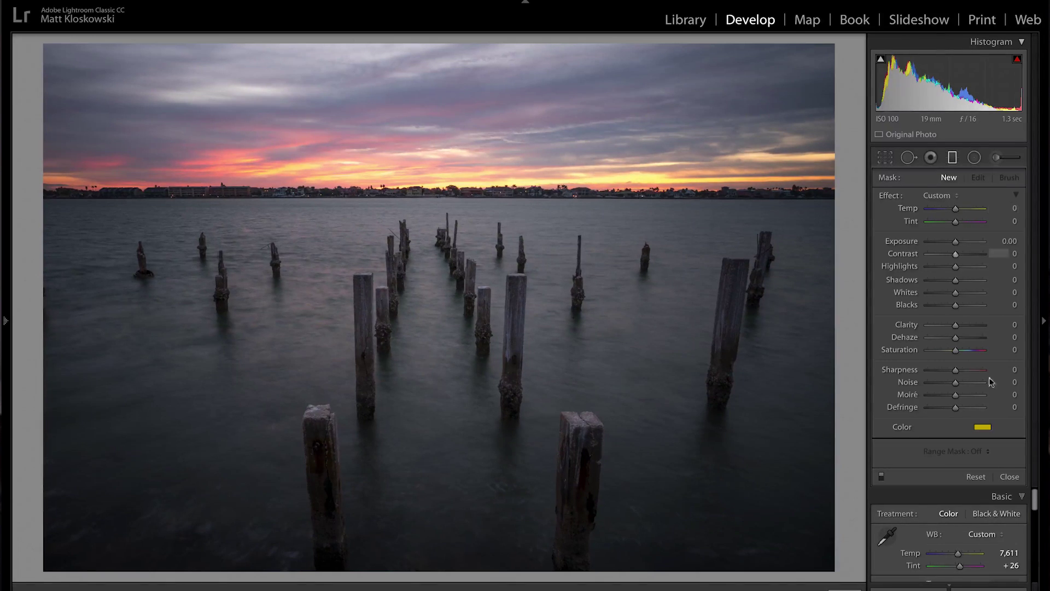
Step: Tint the graduated filter orange, drag it from sky top to horizon, and set its Temp to 67
{"action": "left_click", "coordinate": [983, 428]}
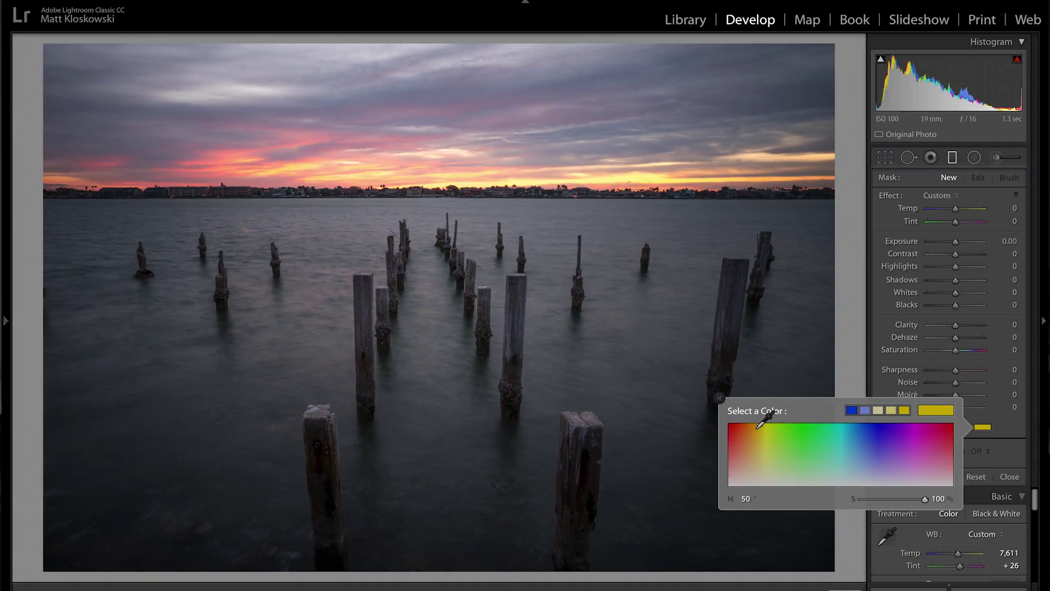
{"action": "left_click_drag", "start_coordinate": [760, 424], "coordinate": [745, 421]}
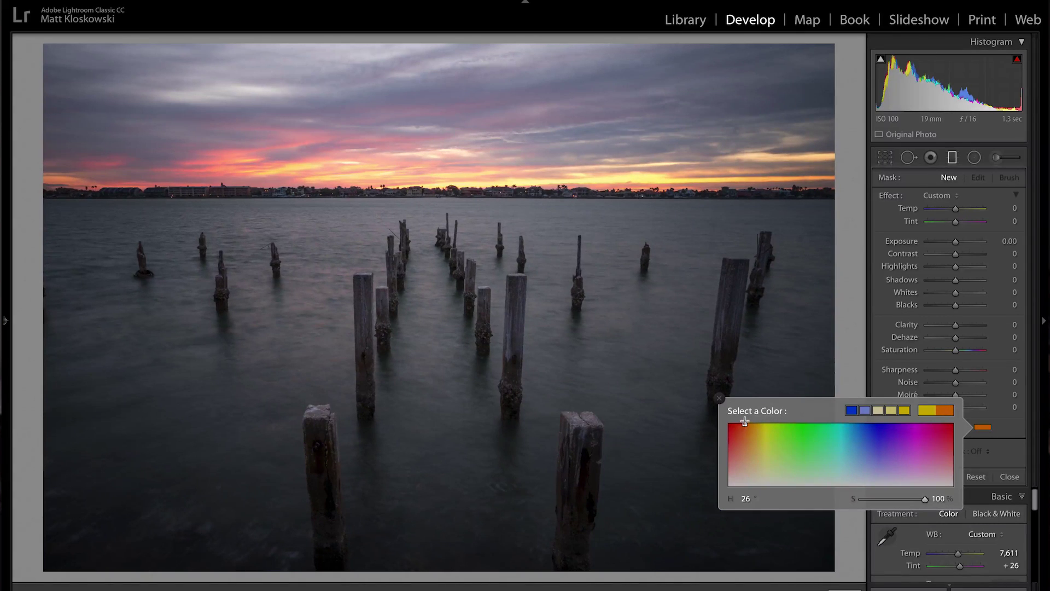
{"action": "left_click", "coordinate": [719, 400]}
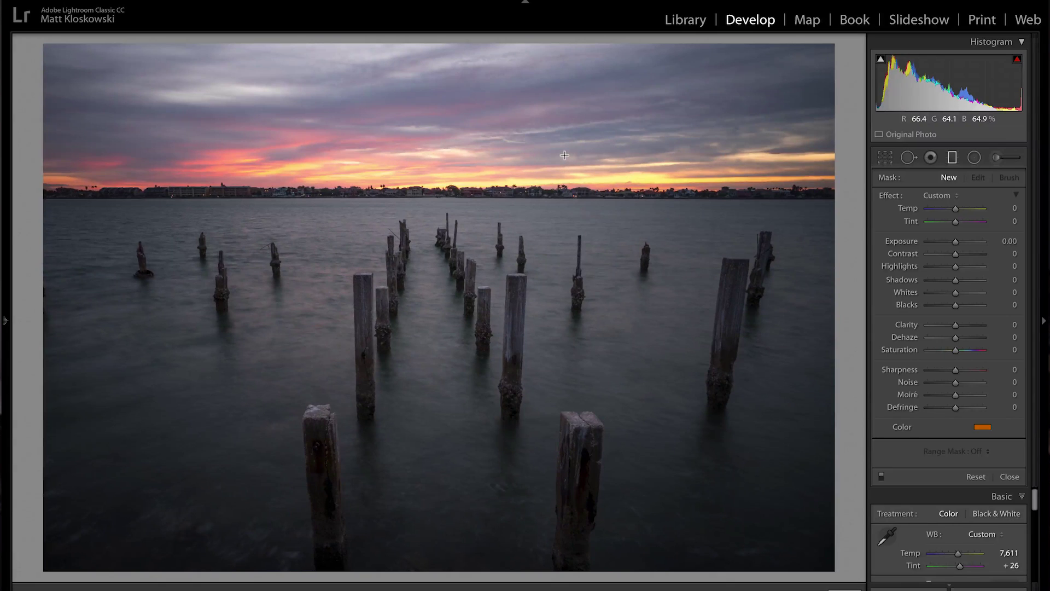
{"action": "left_click_drag", "start_coordinate": [565, 156], "coordinate": [566, 216]}
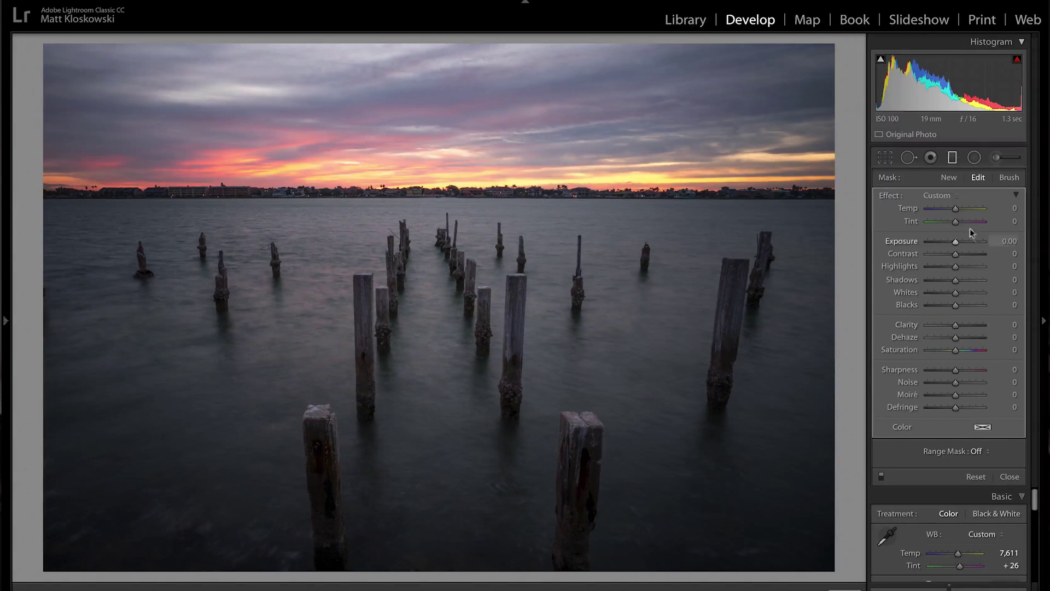
{"action": "left_click_drag", "start_coordinate": [957, 209], "coordinate": [978, 212]}
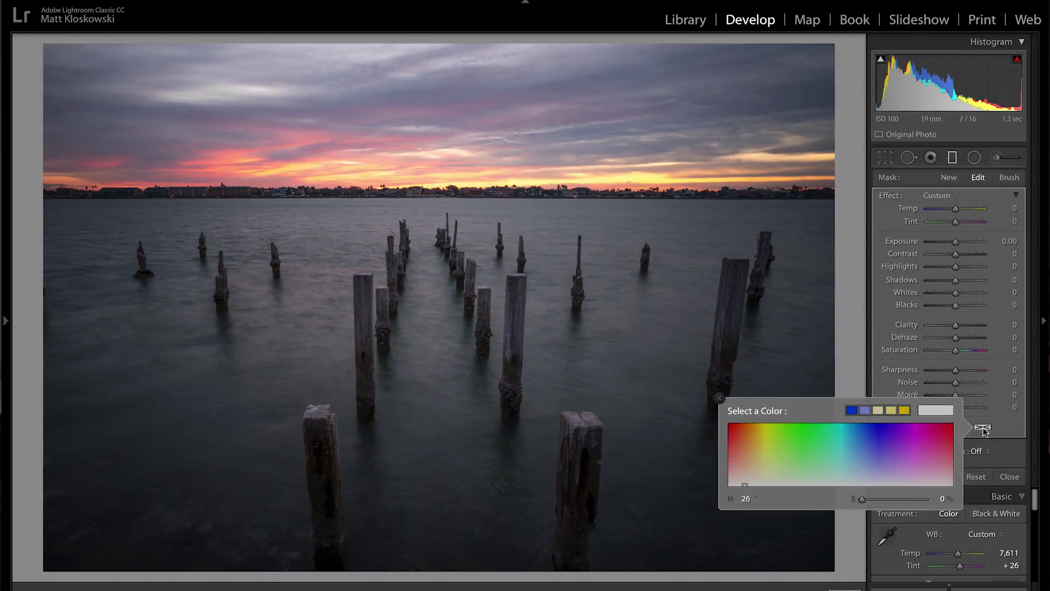
Step: Tint the sky filter orange at hue 25, saturation 76, then warm the photo's Temp to 8,760
{"action": "left_click", "coordinate": [747, 429]}
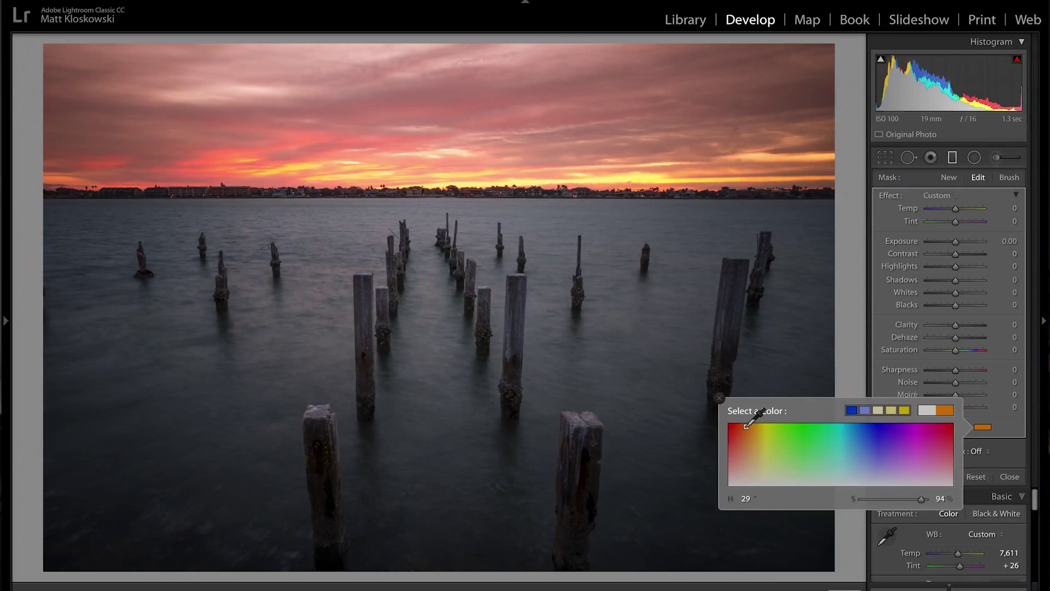
{"action": "left_click", "coordinate": [719, 398]}
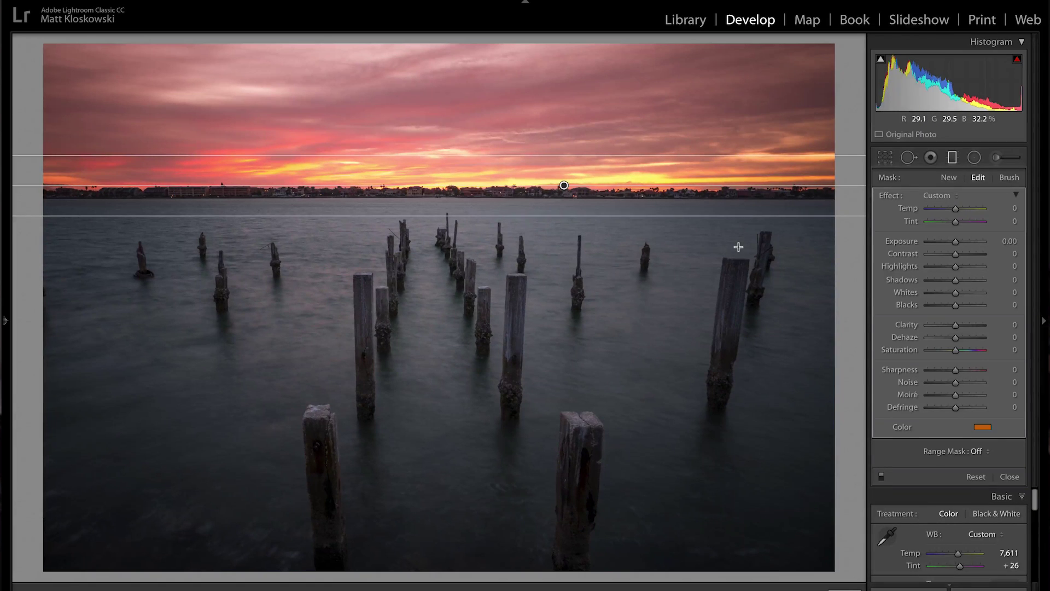
{"action": "left_click", "coordinate": [983, 428]}
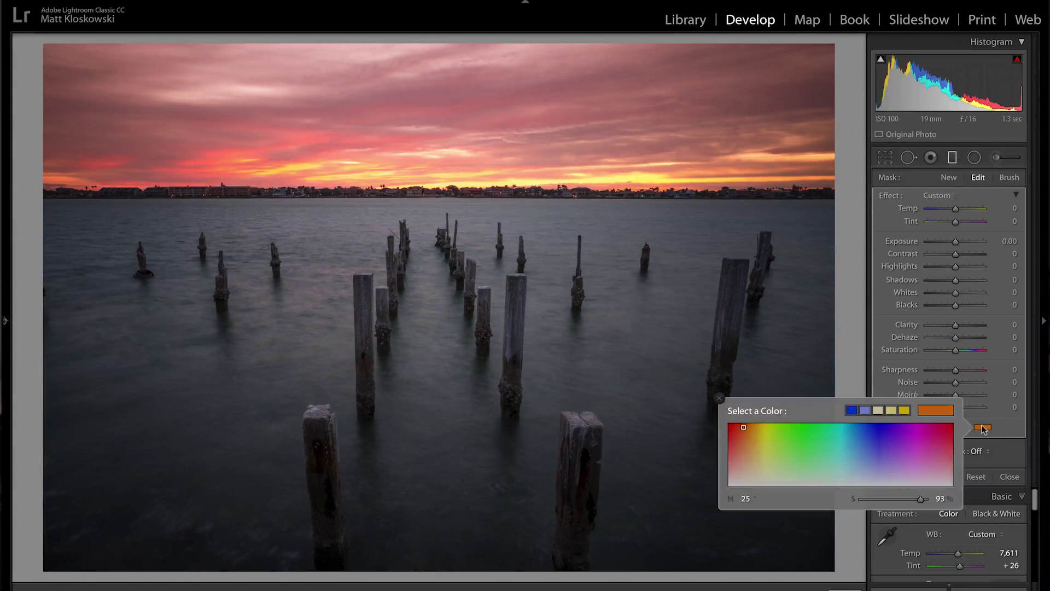
{"action": "left_click_drag", "start_coordinate": [907, 501], "coordinate": [906, 500]}
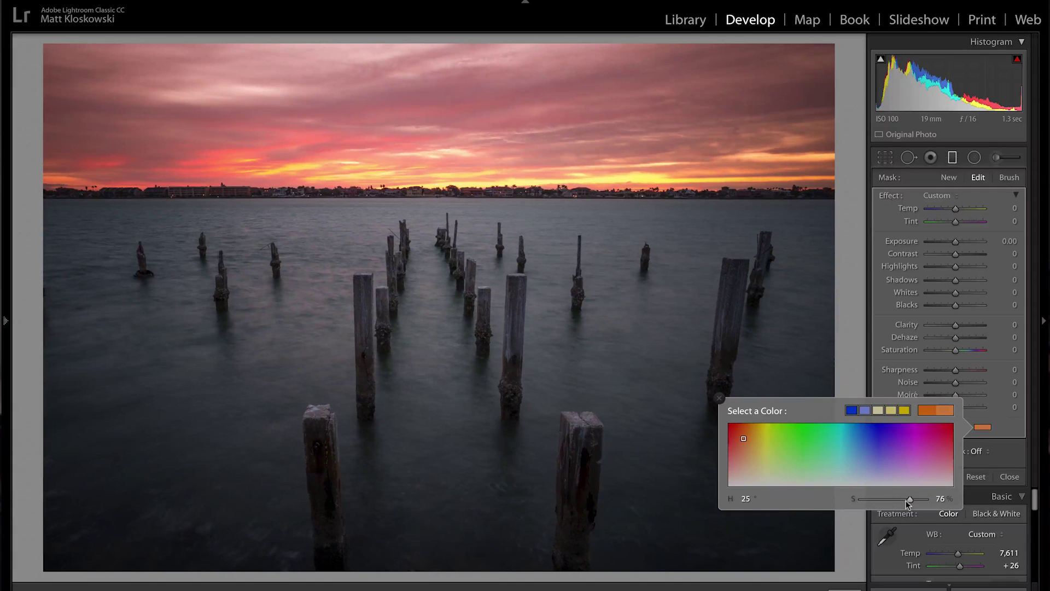
{"action": "left_click", "coordinate": [719, 397]}
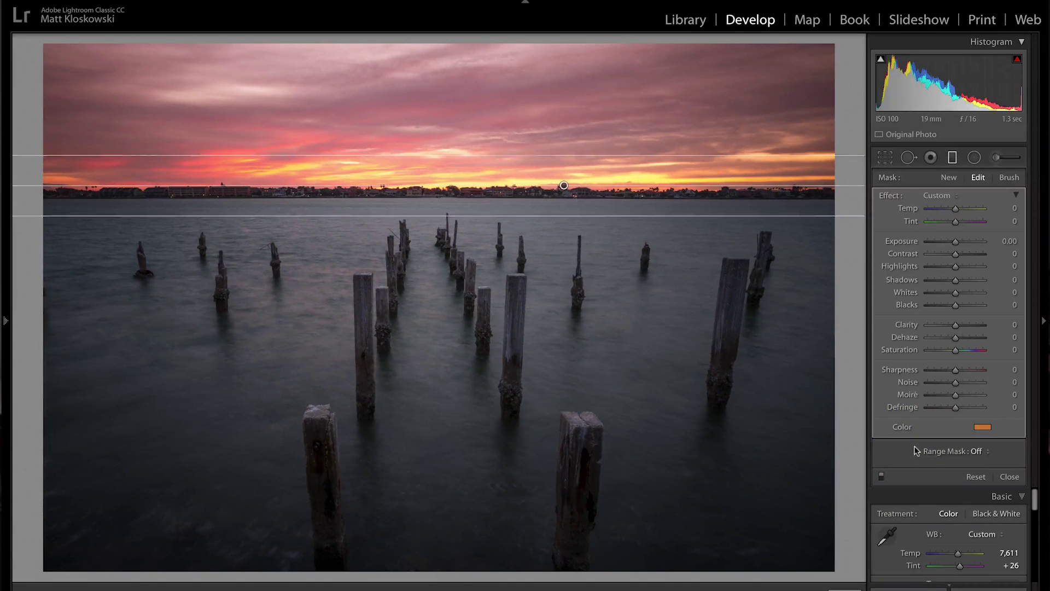
{"action": "left_click", "coordinate": [1009, 477]}
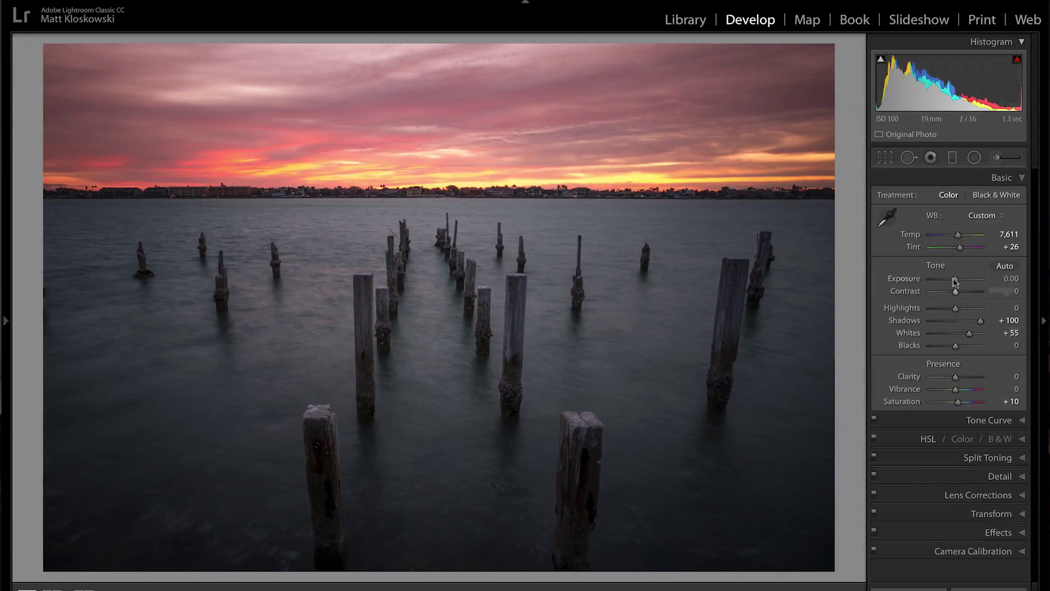
{"action": "left_click_drag", "start_coordinate": [958, 234], "coordinate": [966, 236]}
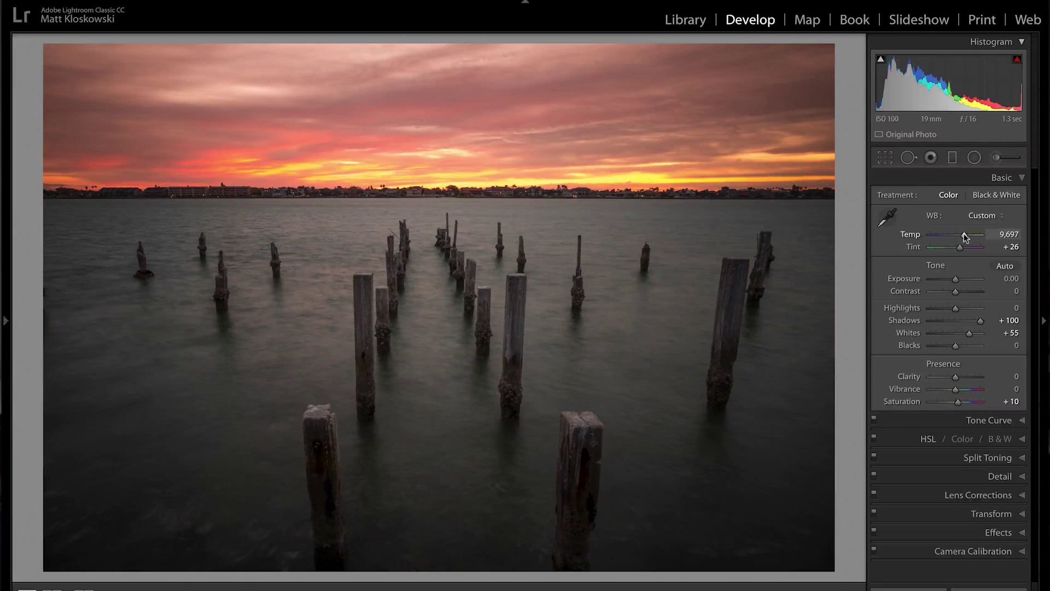
Step: Add a graduated filter from the water past the horizon with a pale orange tint (H 26, S 27)
{"action": "left_click", "coordinate": [953, 157]}
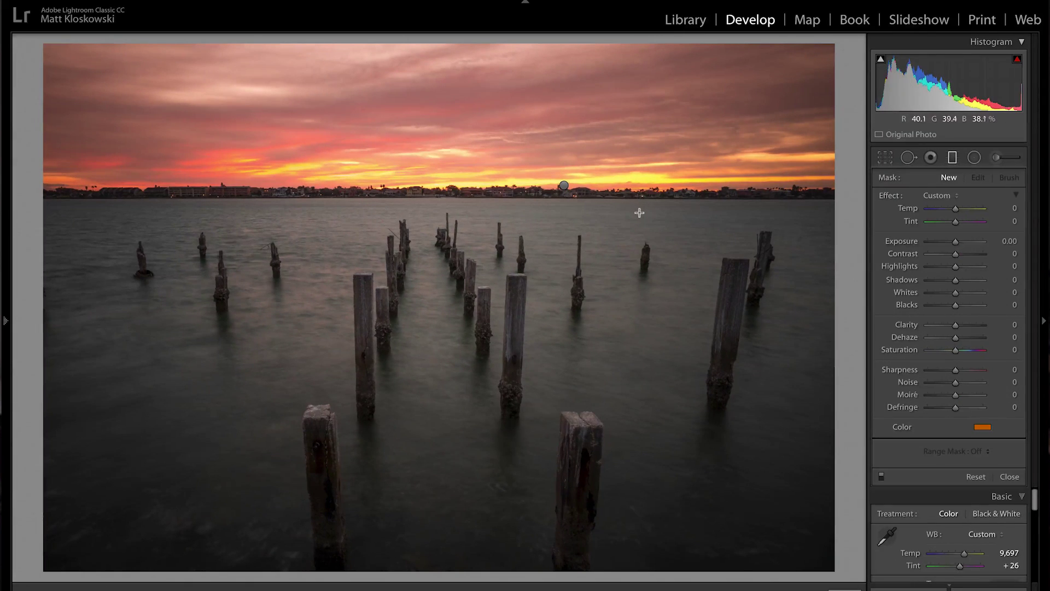
{"action": "left_click_drag", "start_coordinate": [639, 215], "coordinate": [639, 163]}
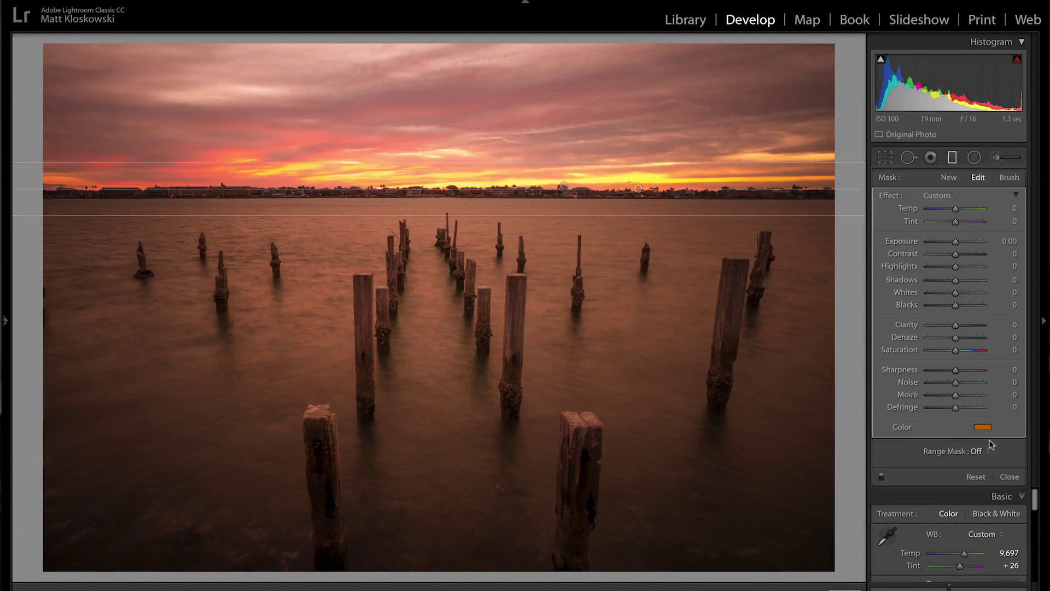
{"action": "left_click", "coordinate": [979, 428]}
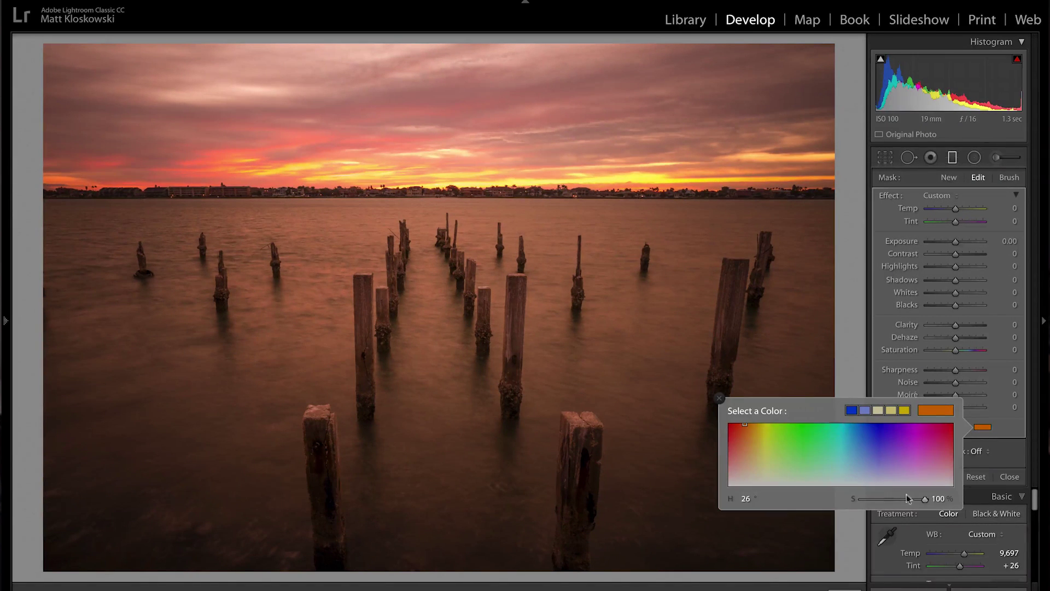
{"action": "left_click_drag", "start_coordinate": [919, 500], "coordinate": [880, 499]}
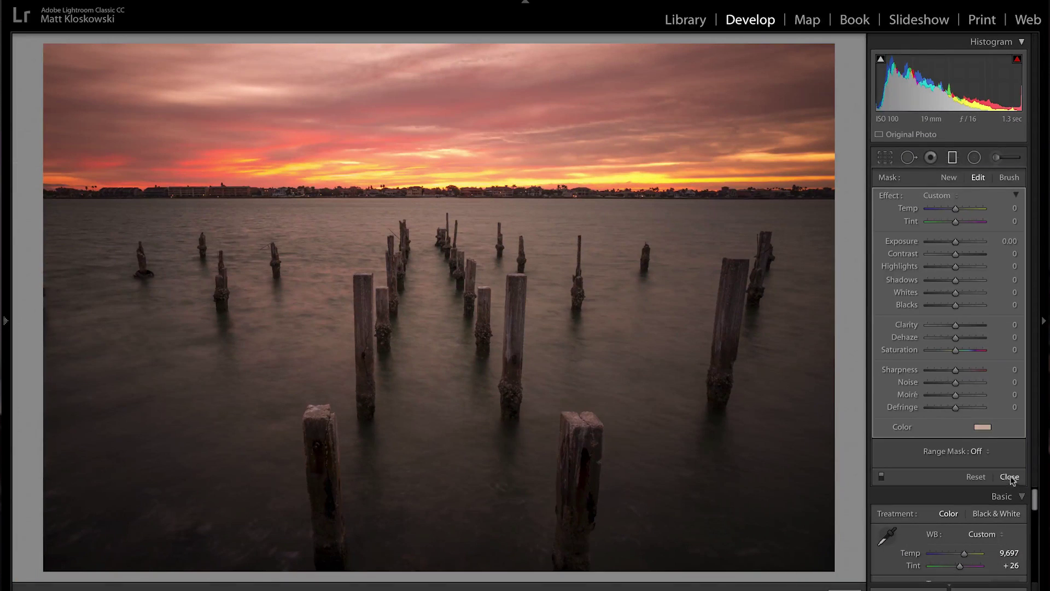
{"action": "left_click", "coordinate": [1010, 477]}
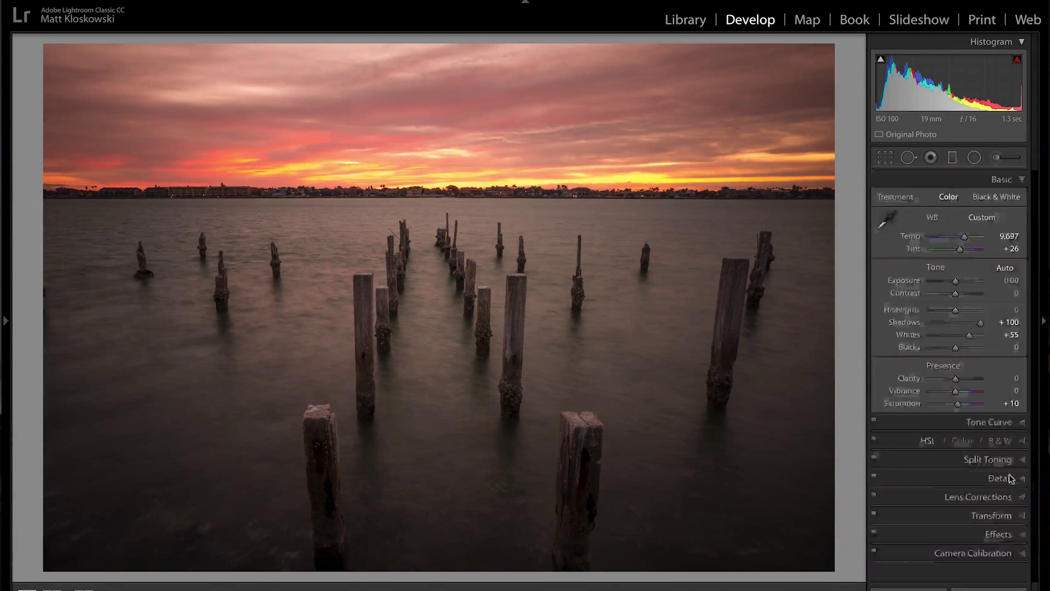
Step: Apply a -30 post-crop vignette to the pier photo and compare it before and after
{"action": "left_click", "coordinate": [999, 530]}
{"action": "left_click_drag", "start_coordinate": [956, 351], "coordinate": [944, 349]}
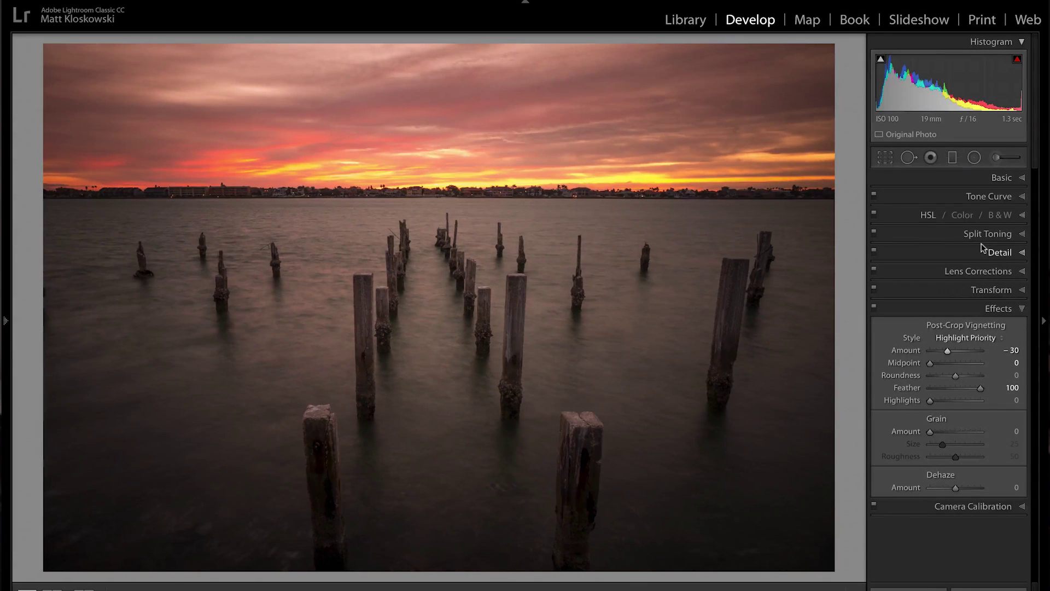
{"action": "key", "text": "backslash"}
{"action": "key", "text": "backslash"}
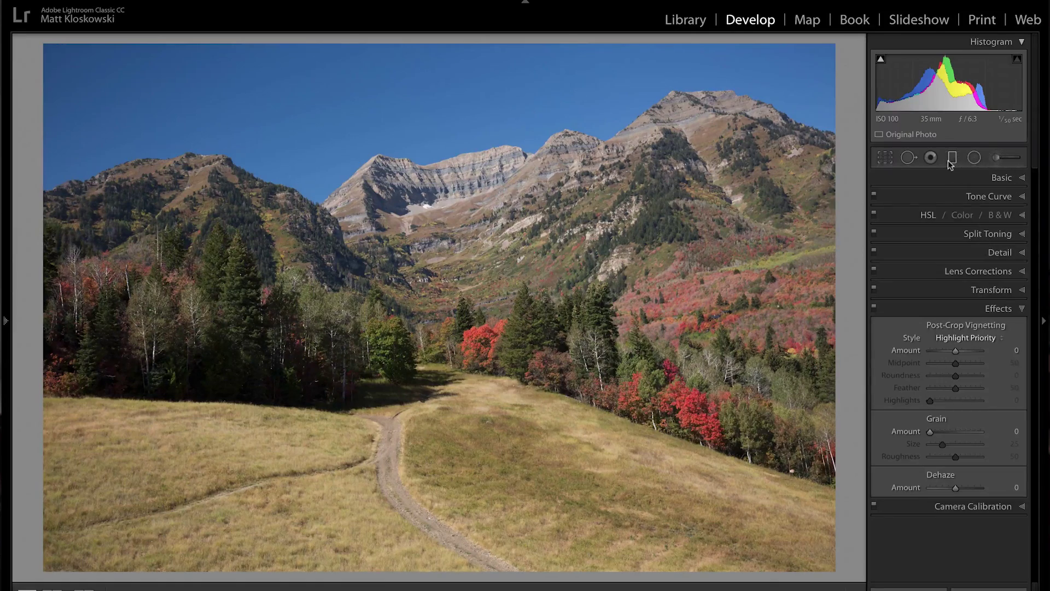
Step: Switch to the Adjustment Brush on the meadow photo and bring up its Color tint picker
{"action": "left_click", "coordinate": [1003, 158]}
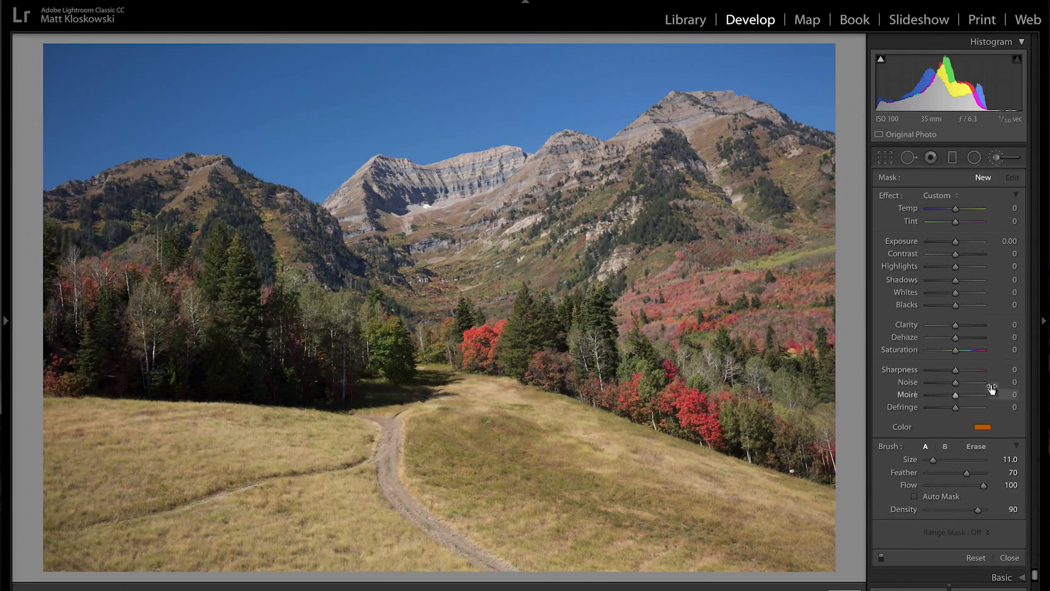
{"action": "left_click", "coordinate": [983, 431]}
Step: Pick a green brush tint (H 118, S 60) and paint it over the meadow grass
{"action": "left_click_drag", "start_coordinate": [800, 436], "coordinate": [802, 447]}
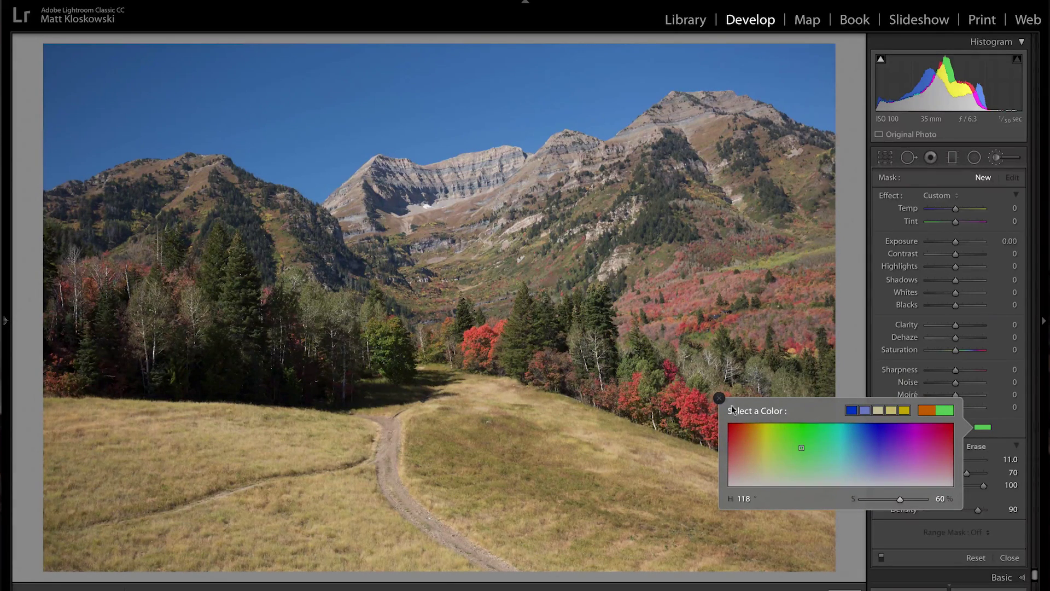
{"action": "left_click", "coordinate": [720, 398]}
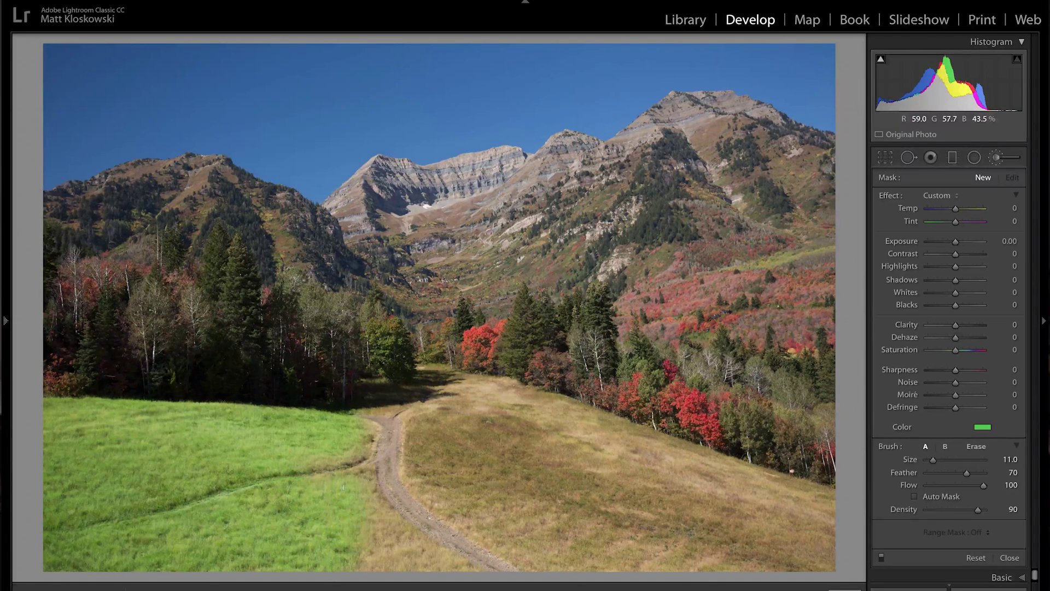
{"action": "left_click_drag", "start_coordinate": [457, 441], "coordinate": [268, 442]}
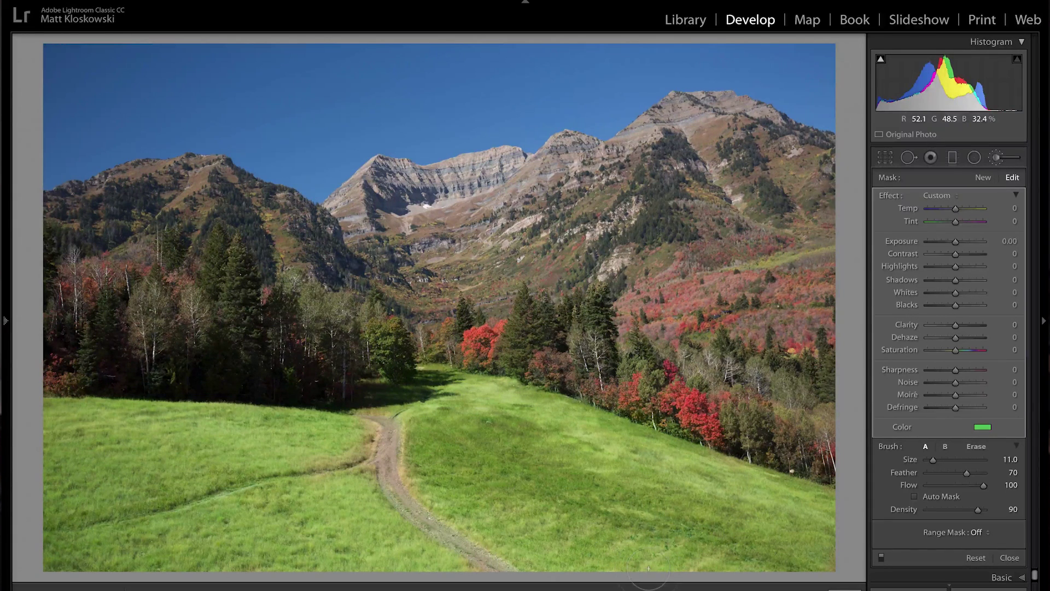
{"action": "left_click", "coordinate": [982, 427]}
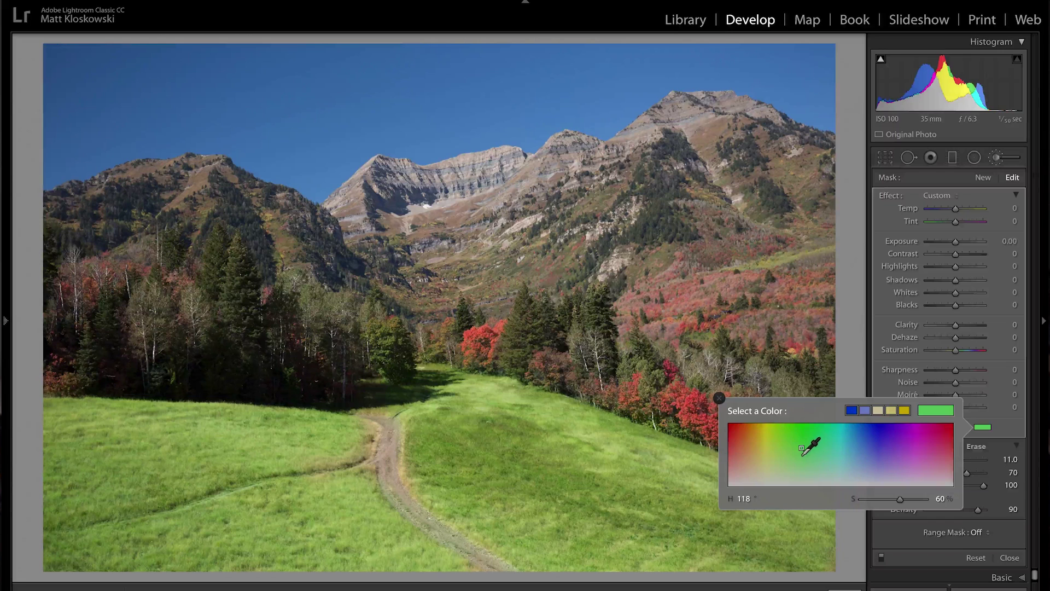
Step: Mute the green tint's saturation in the brush colour picker
{"action": "left_click_drag", "start_coordinate": [800, 448], "coordinate": [800, 422]}
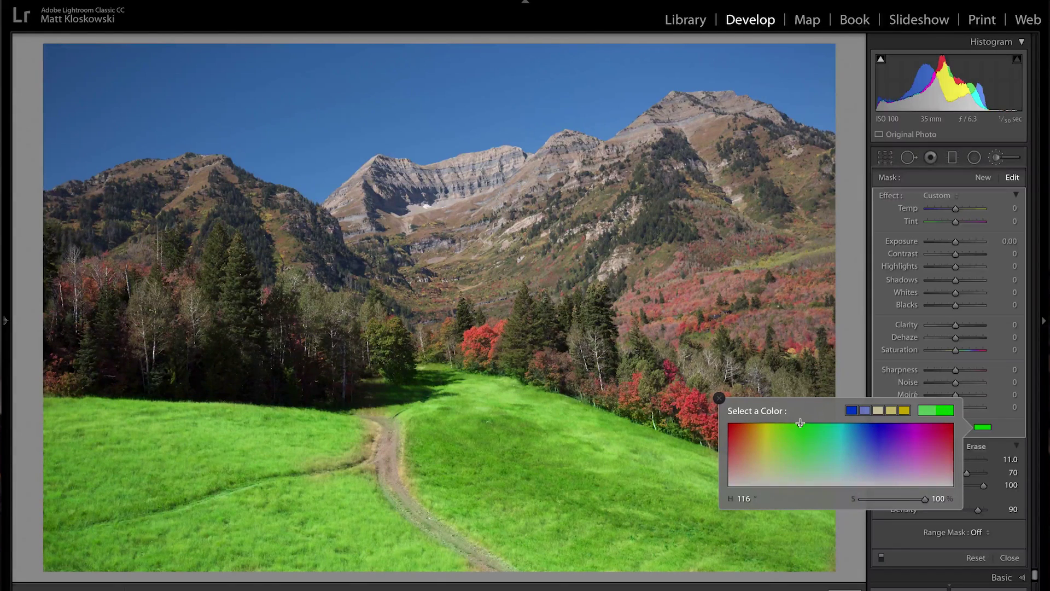
{"action": "left_click_drag", "start_coordinate": [800, 423], "coordinate": [800, 455]}
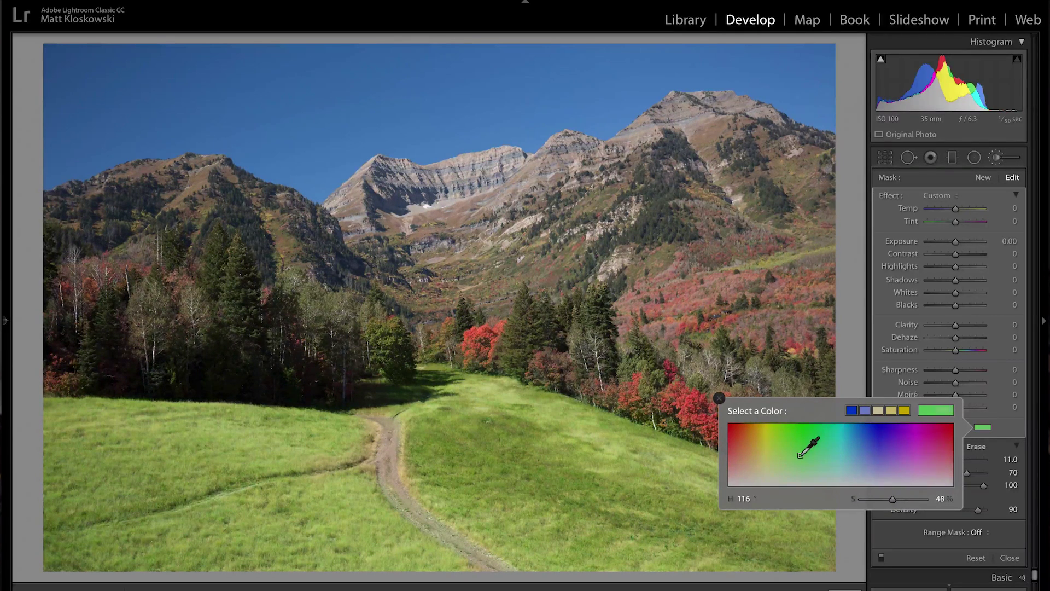
{"action": "left_click", "coordinate": [717, 398]}
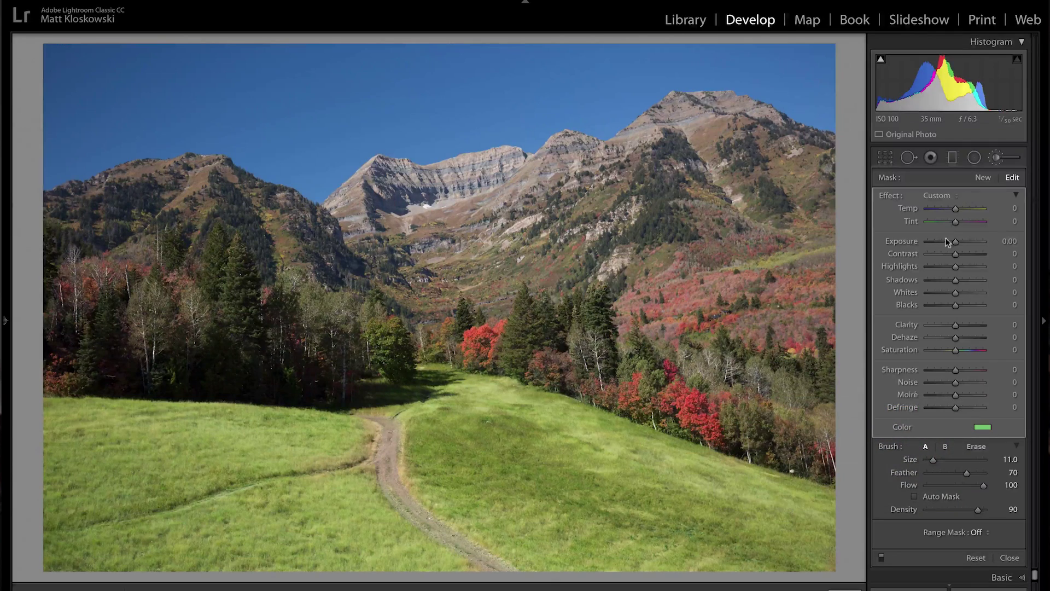
Step: Set brush Exposure to -0.87 and Saturation to -10, and soften the tint to H 116, S 37
{"action": "left_click_drag", "start_coordinate": [955, 245], "coordinate": [947, 244]}
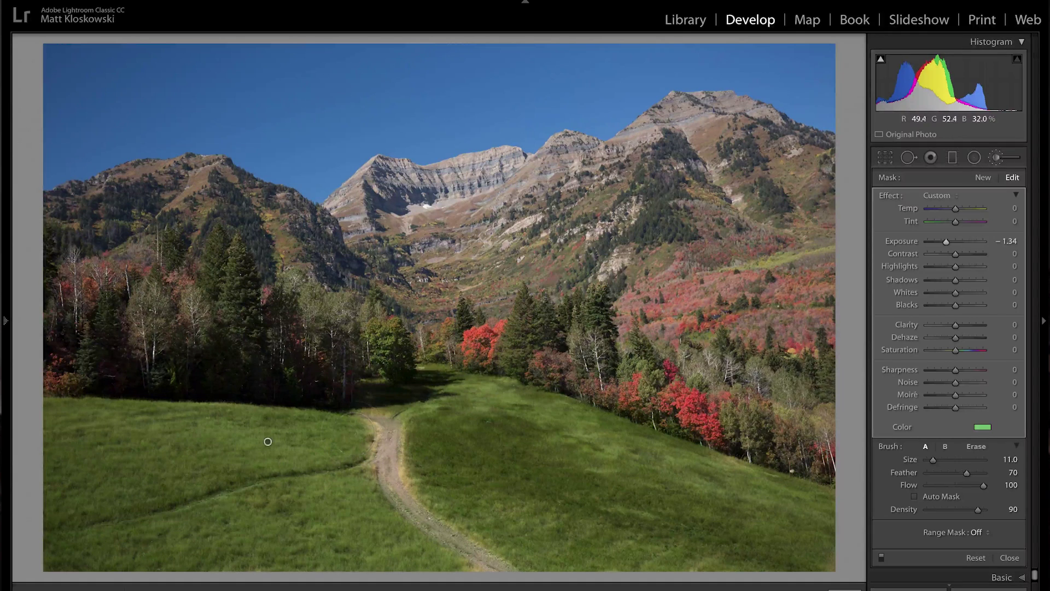
{"action": "left_click_drag", "start_coordinate": [948, 245], "coordinate": [950, 244]}
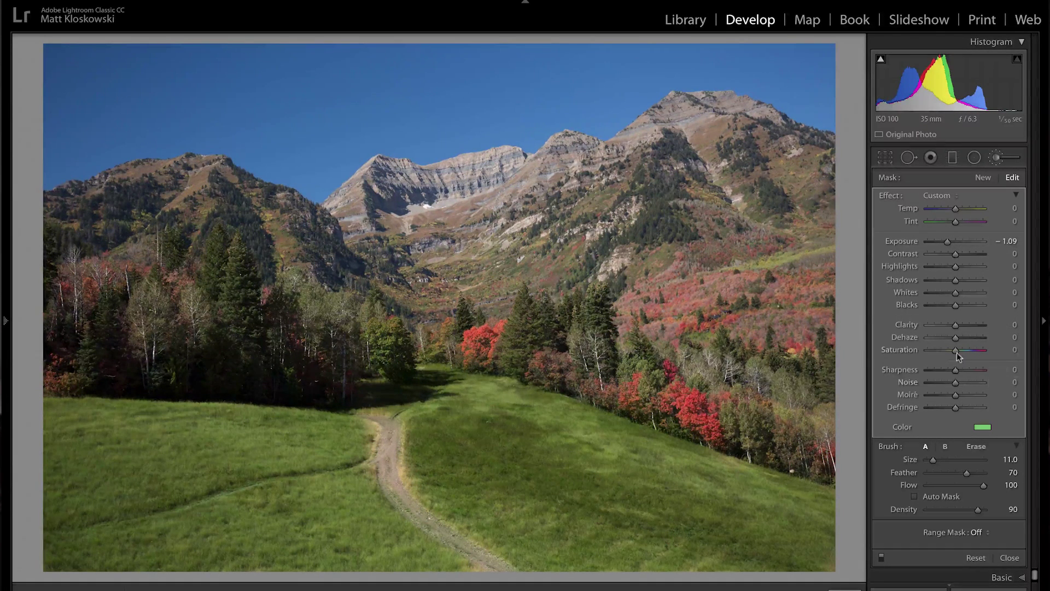
{"action": "left_click_drag", "start_coordinate": [950, 353], "coordinate": [952, 354]}
{"action": "left_click_drag", "start_coordinate": [949, 241], "coordinate": [950, 241]}
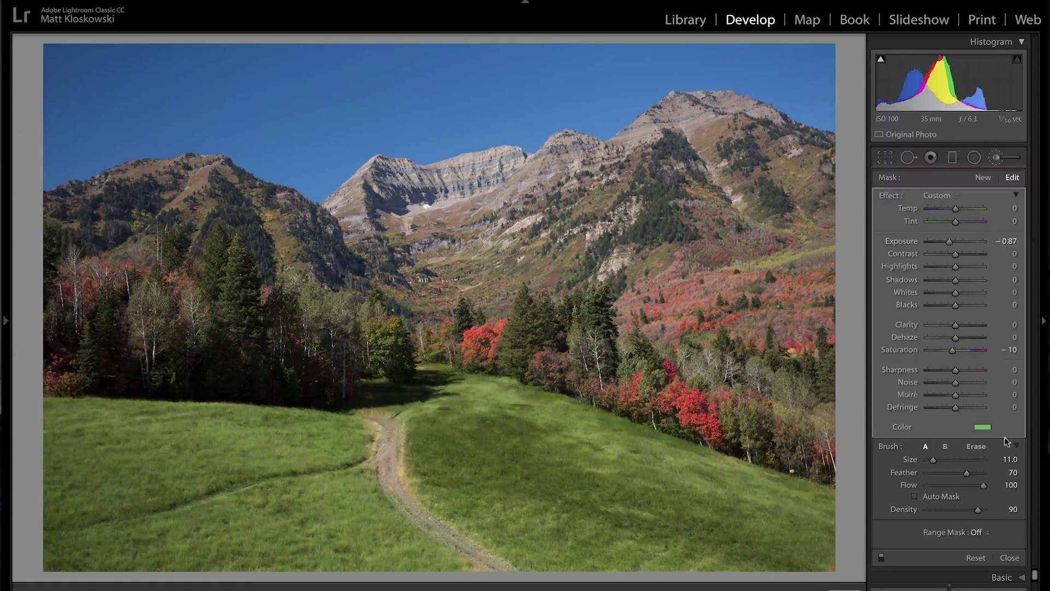
{"action": "left_click", "coordinate": [983, 427]}
{"action": "left_click_drag", "start_coordinate": [800, 455], "coordinate": [800, 462]}
Step: Weaken the grass tint to about S 24 and paint it onto the mid-mountain slope
{"action": "left_click", "coordinate": [720, 398]}
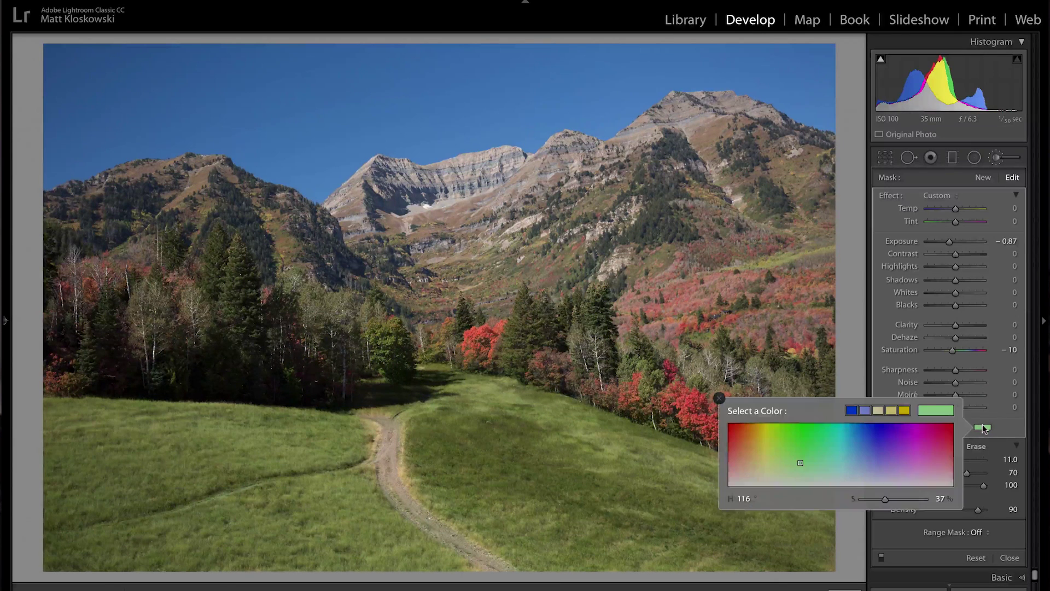
{"action": "left_click_drag", "start_coordinate": [800, 463], "coordinate": [801, 470]}
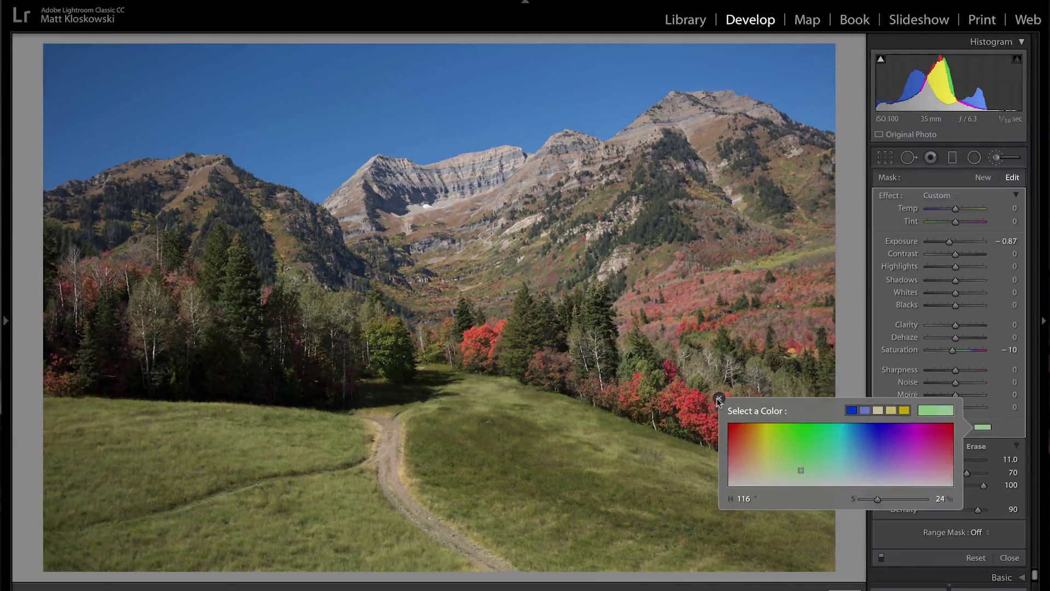
{"action": "left_click", "coordinate": [720, 398]}
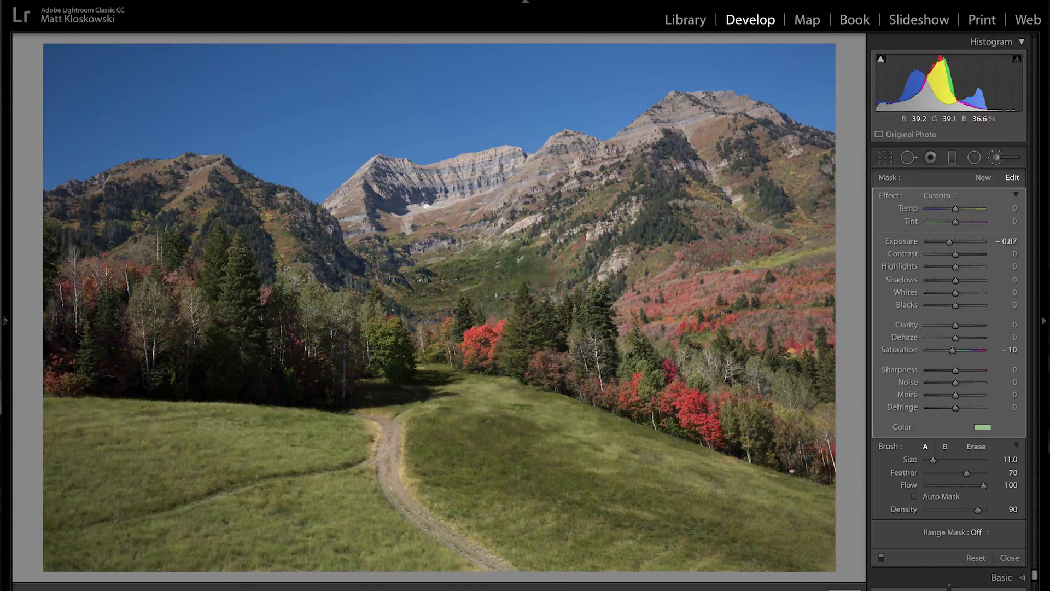
{"action": "left_click_drag", "start_coordinate": [547, 251], "coordinate": [638, 176]}
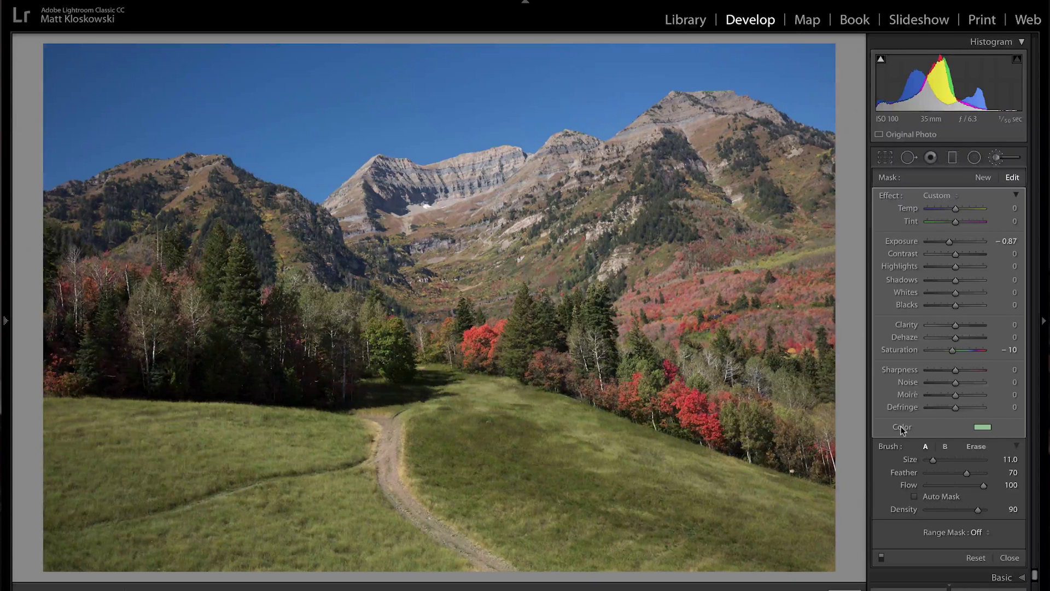
Step: Reset the brush Color tint and set Exposure back to 0.00, keeping Saturation at -10
{"action": "double_click", "coordinate": [902, 428]}
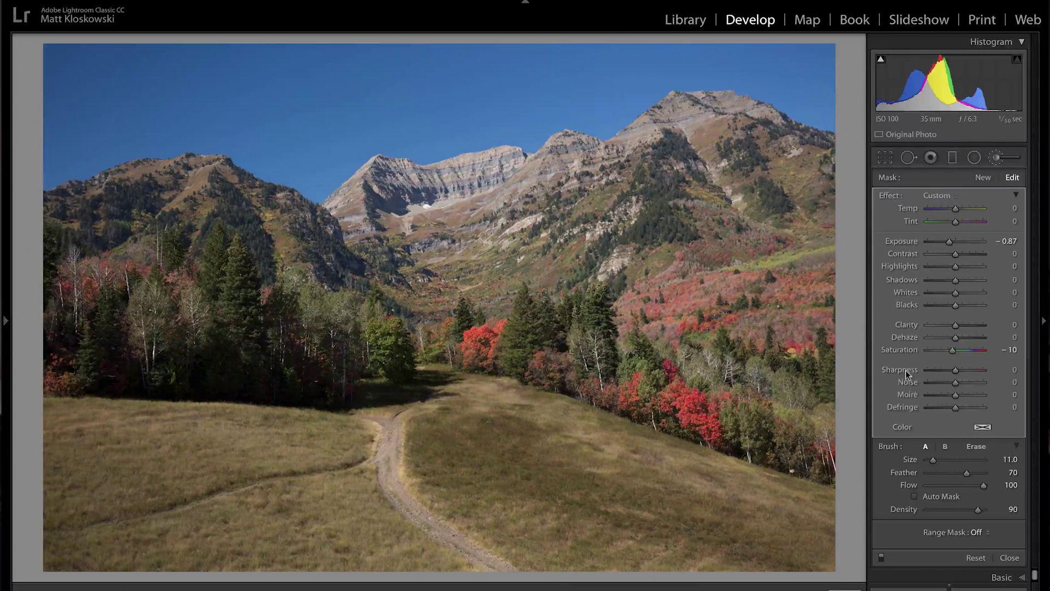
{"action": "double_click", "coordinate": [907, 241]}
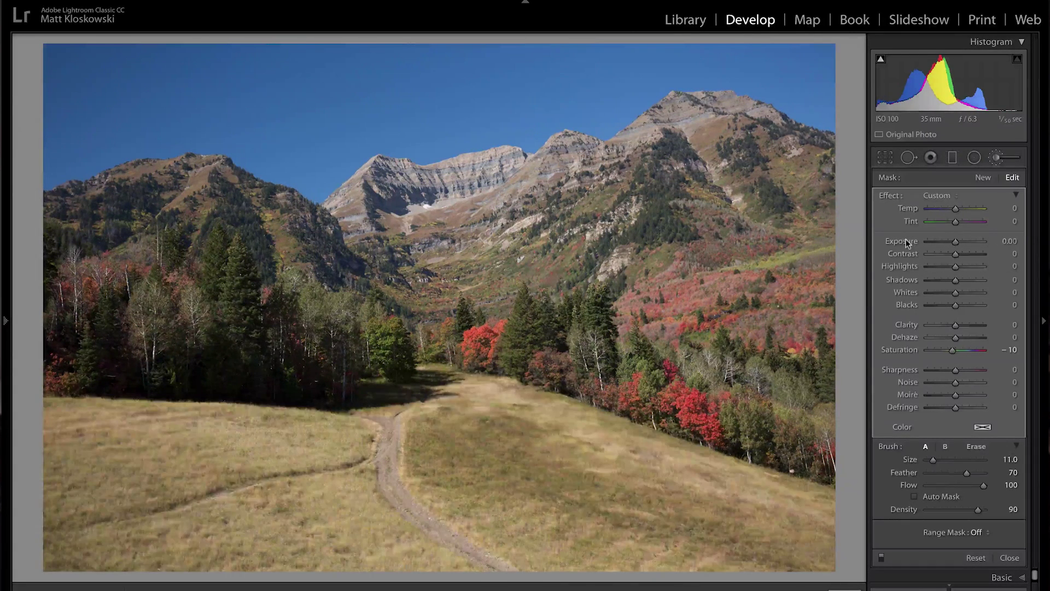